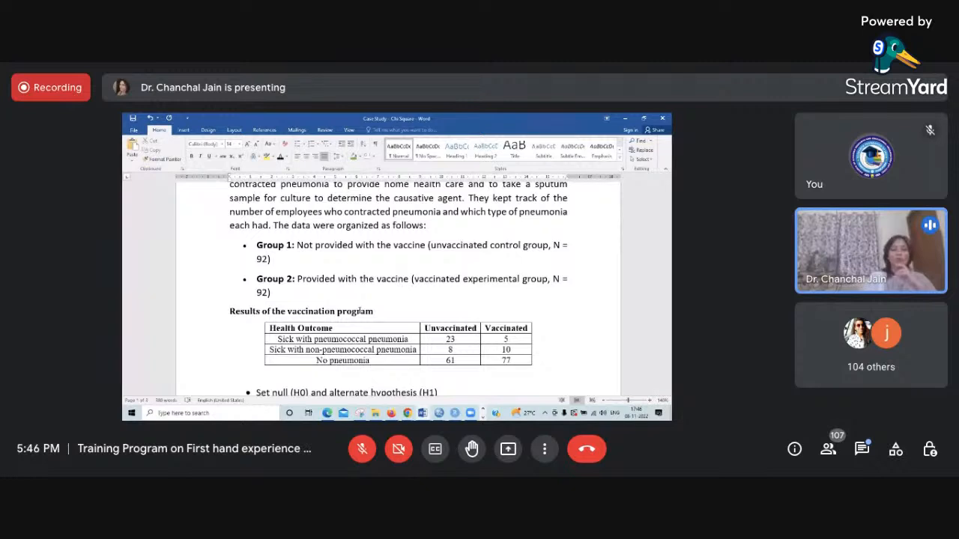
- Review the case study's results table and null hypothesis, and switch to the Employee data.sav dataset in SPSS
scroll(360, 309, down, 4)
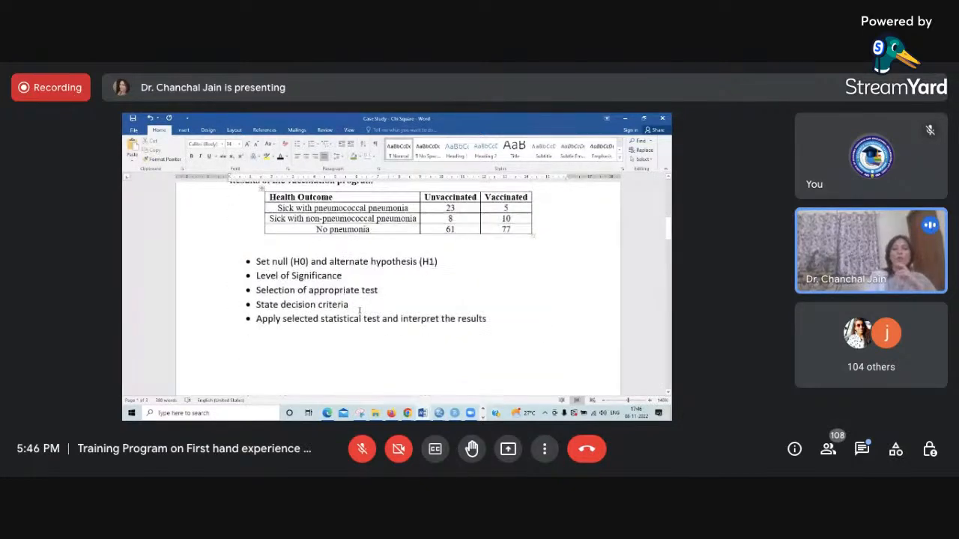
scroll(360, 310, down, 8)
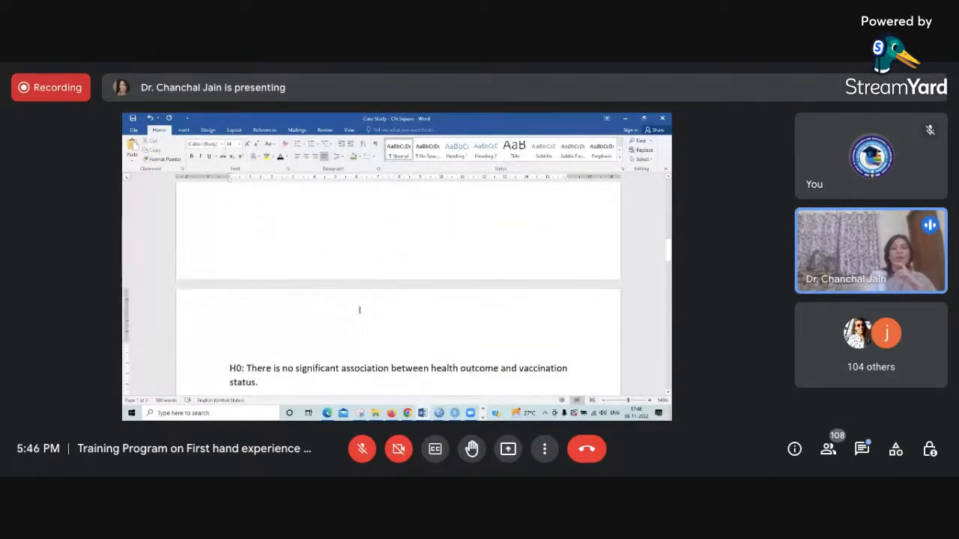
scroll(359, 309, down, 1)
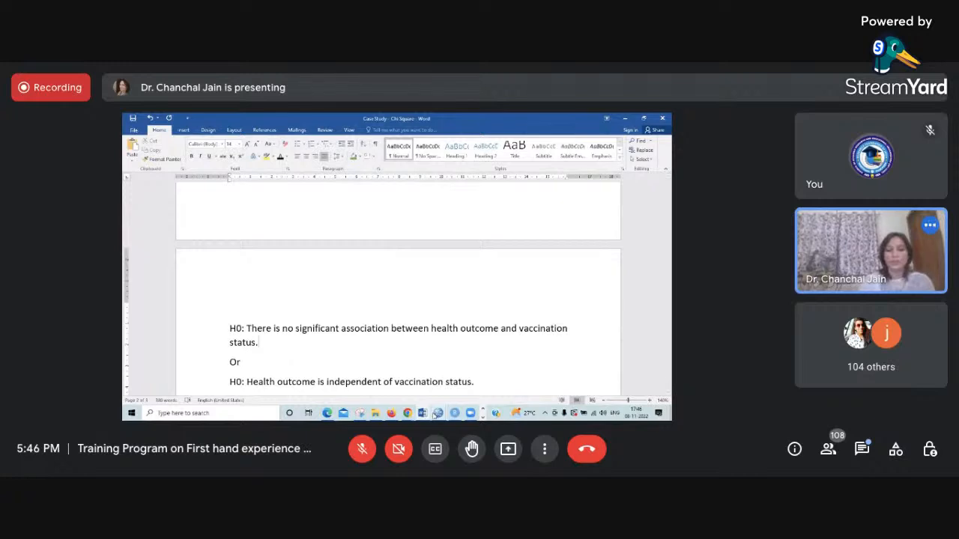
mouse_move(433, 416)
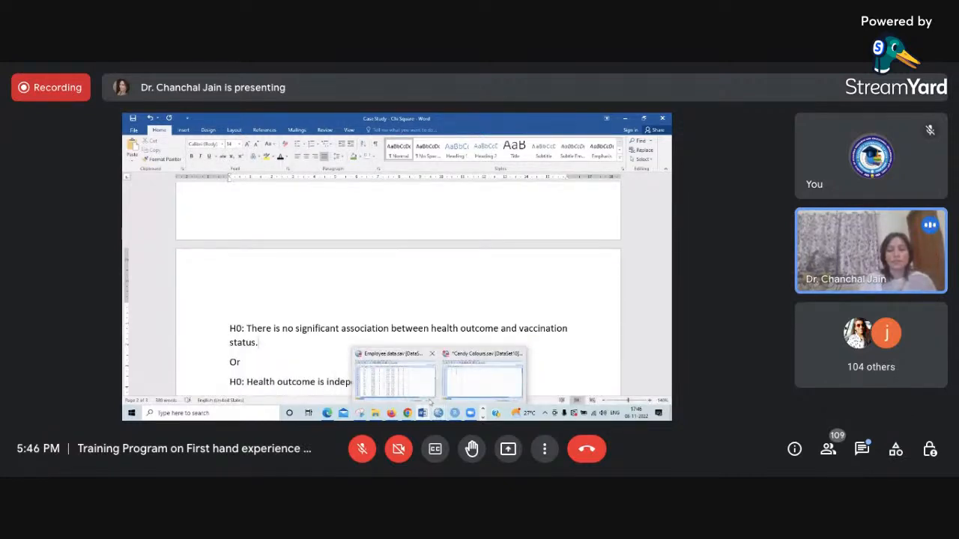
click(425, 396)
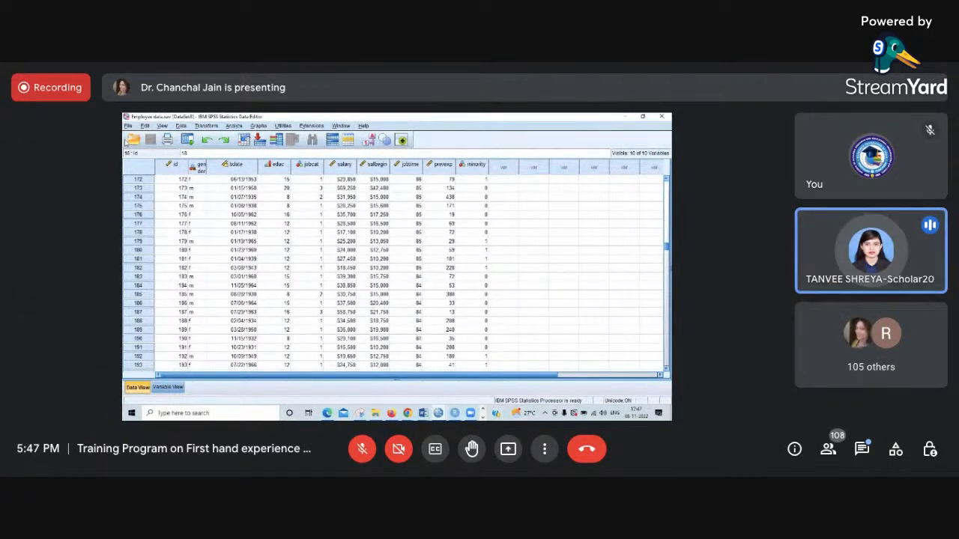
click(128, 126)
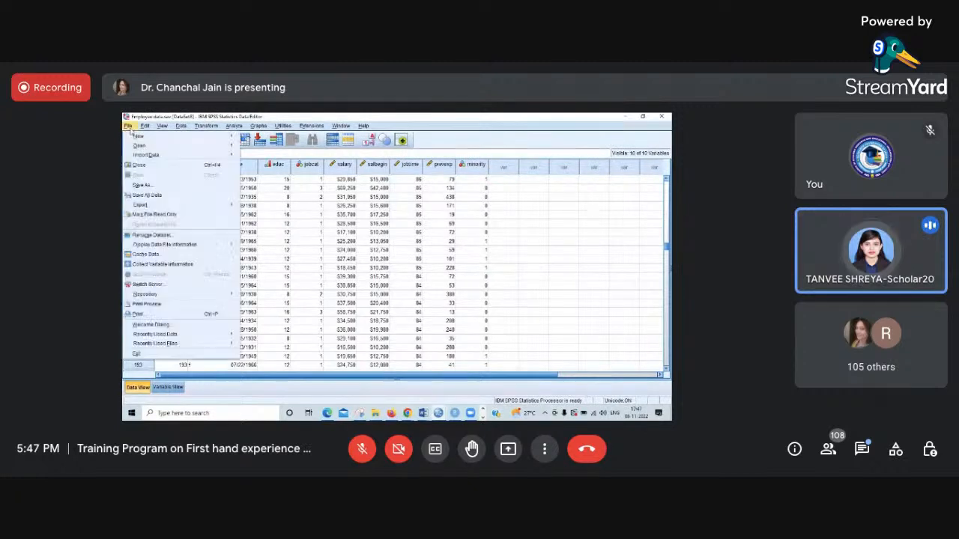
mouse_move(154, 147)
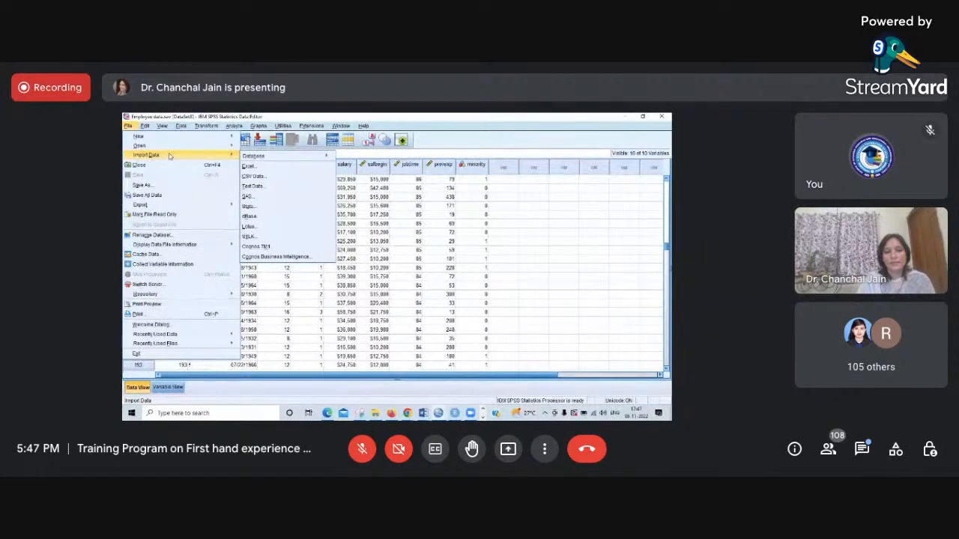
click(257, 168)
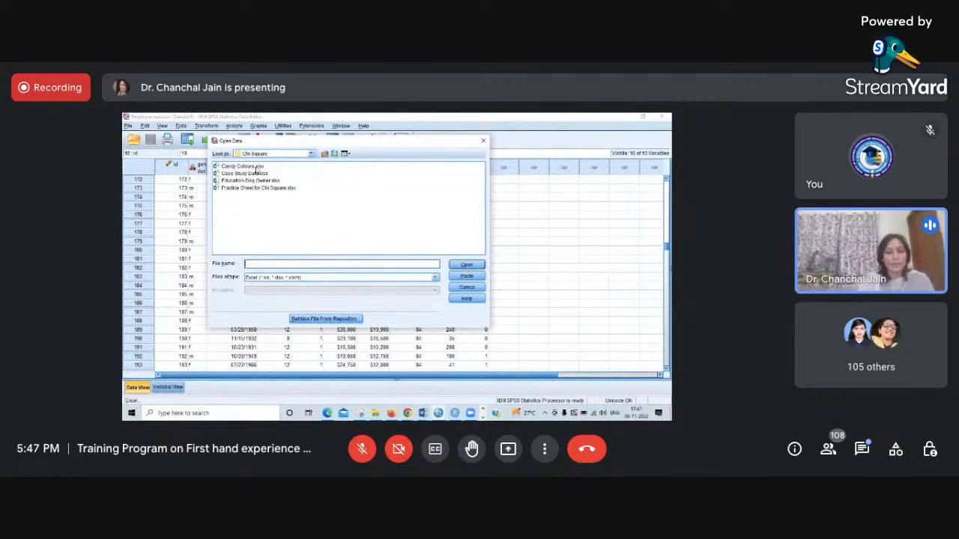
click(465, 289)
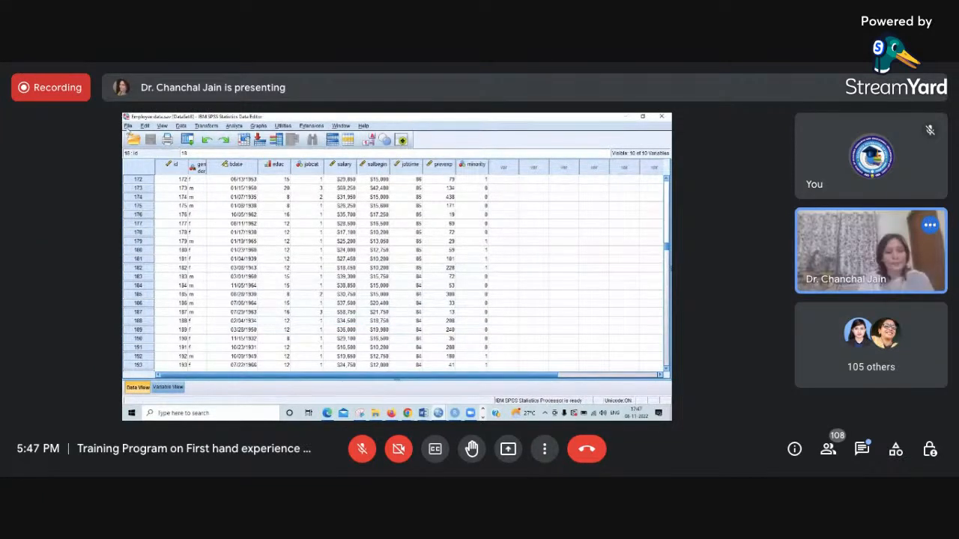
- Open the Excel file Case Study Data.xlsx from the Chi Square folder as a new dataset, keeping the default read options
click(128, 126)
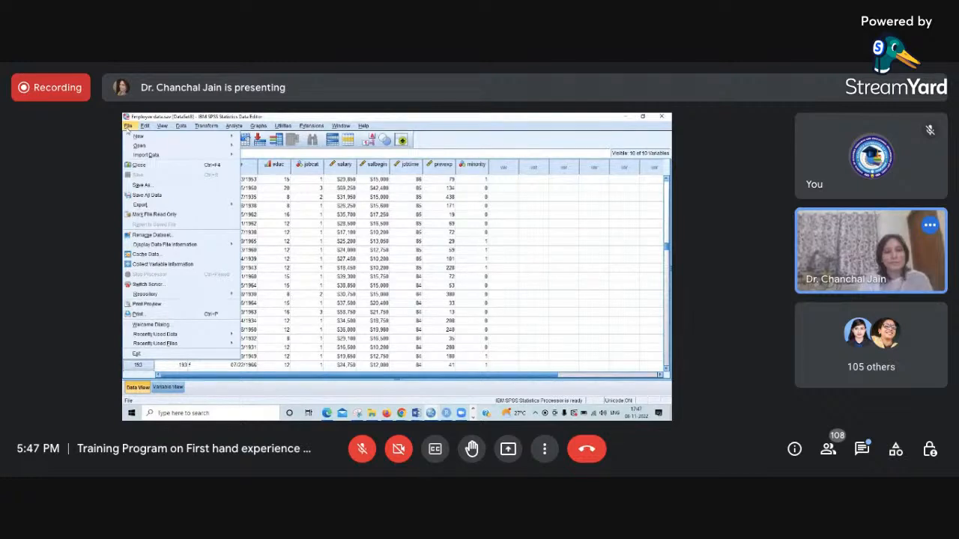
mouse_move(196, 150)
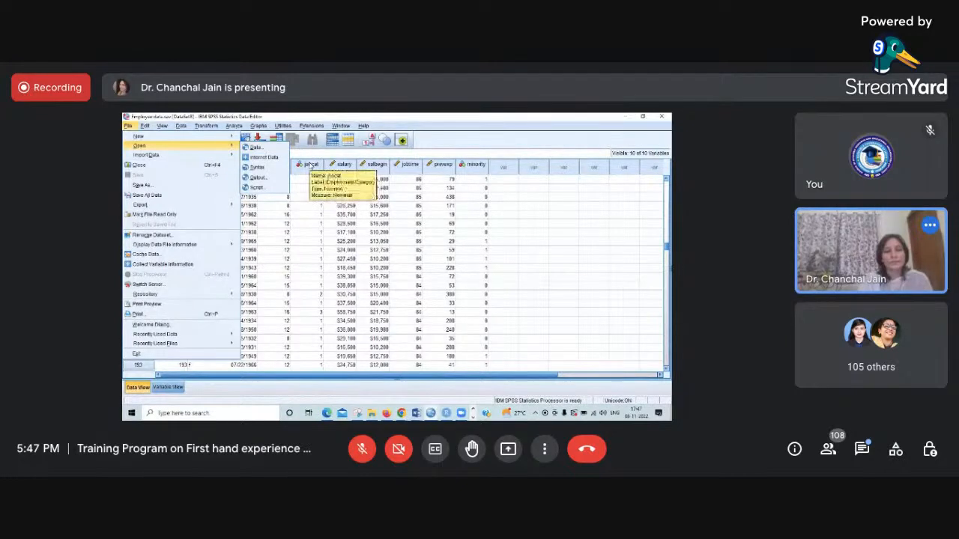
click(271, 147)
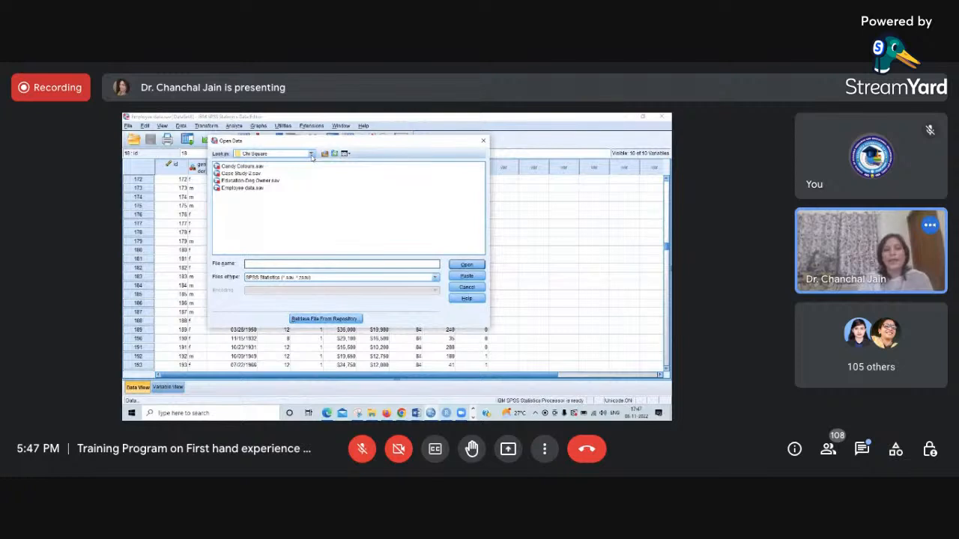
click(435, 278)
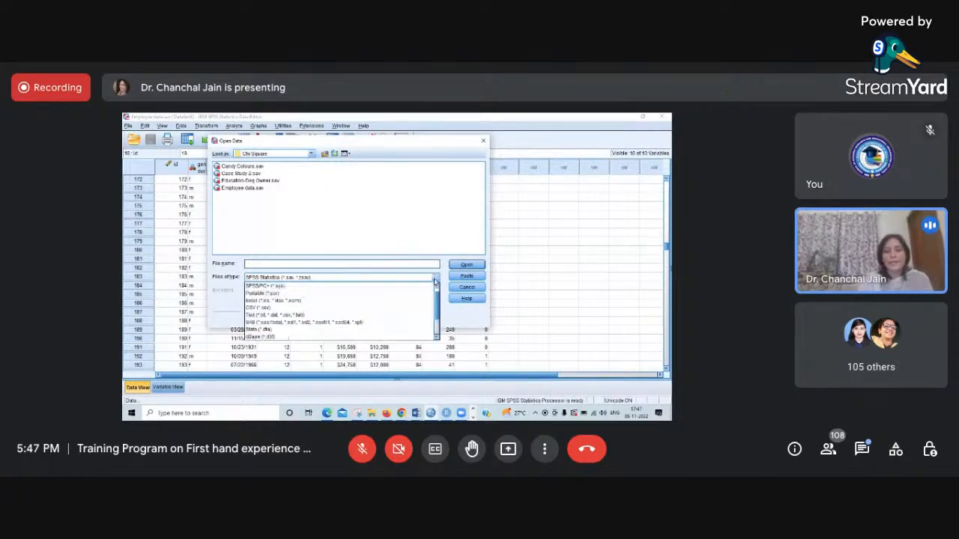
click(269, 301)
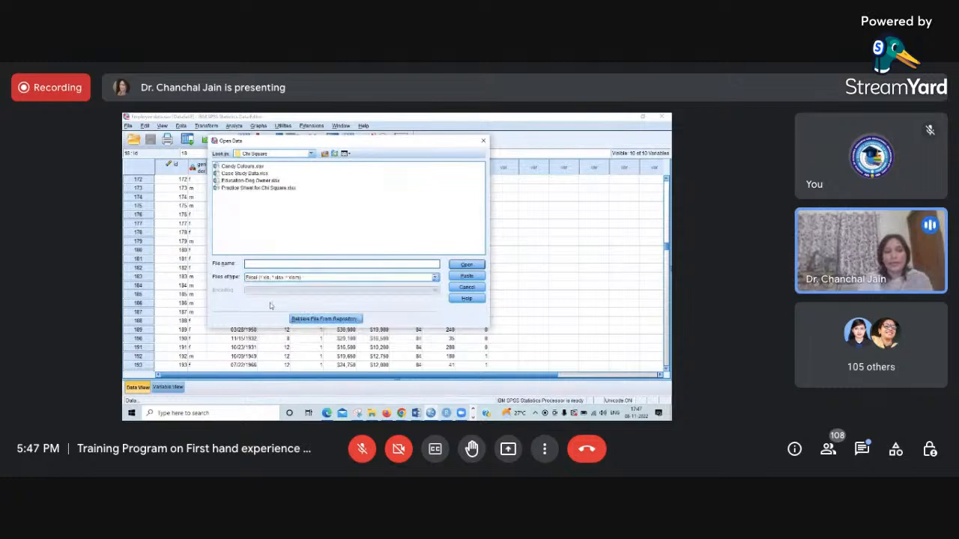
click(240, 175)
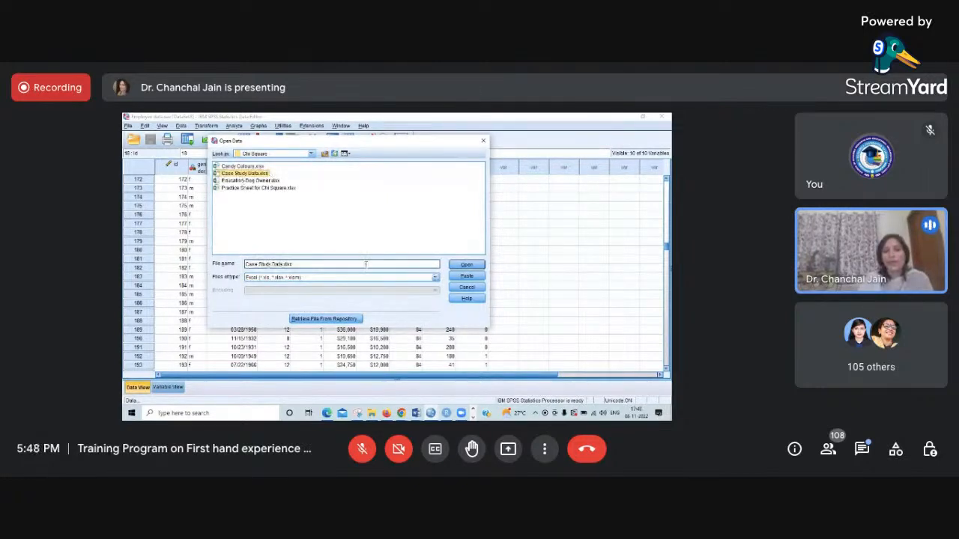
click(472, 266)
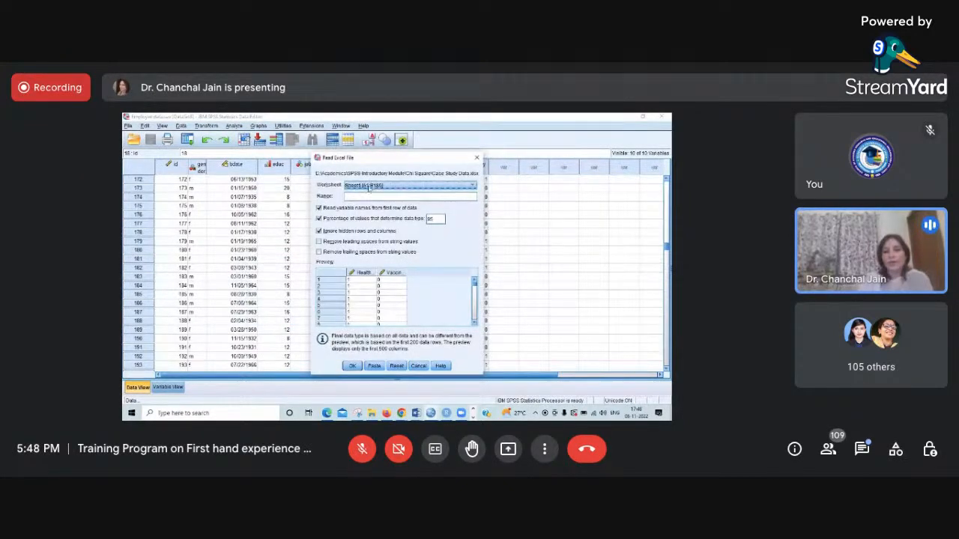
click(352, 366)
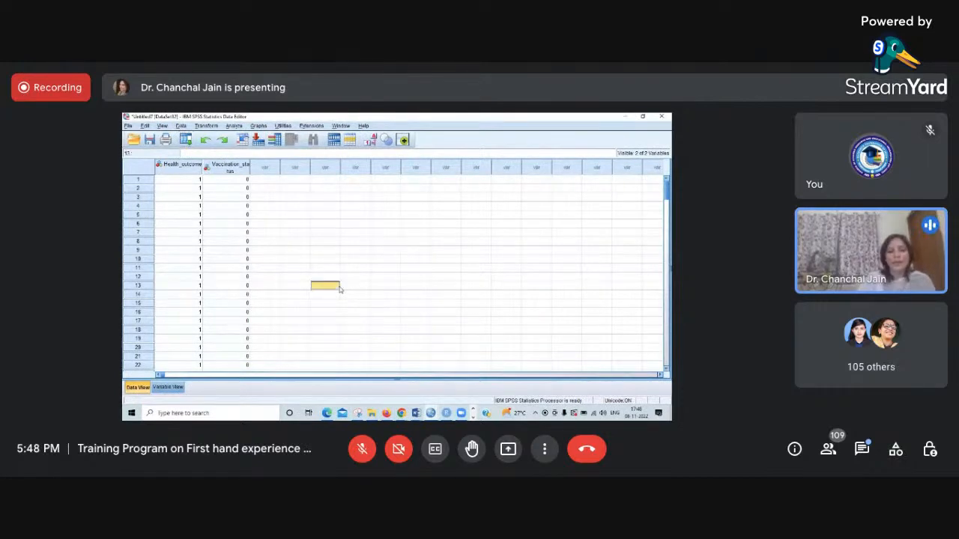
- Look through the imported Health_outcome and Vaccination_status records and examine the definitions of both variables
scroll(339, 291, down, 5)
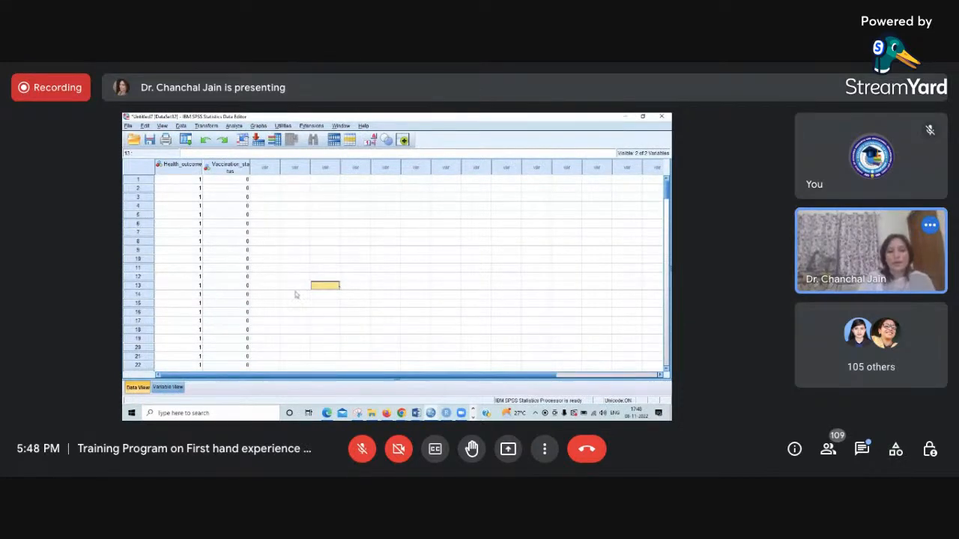
scroll(277, 278, down, 20)
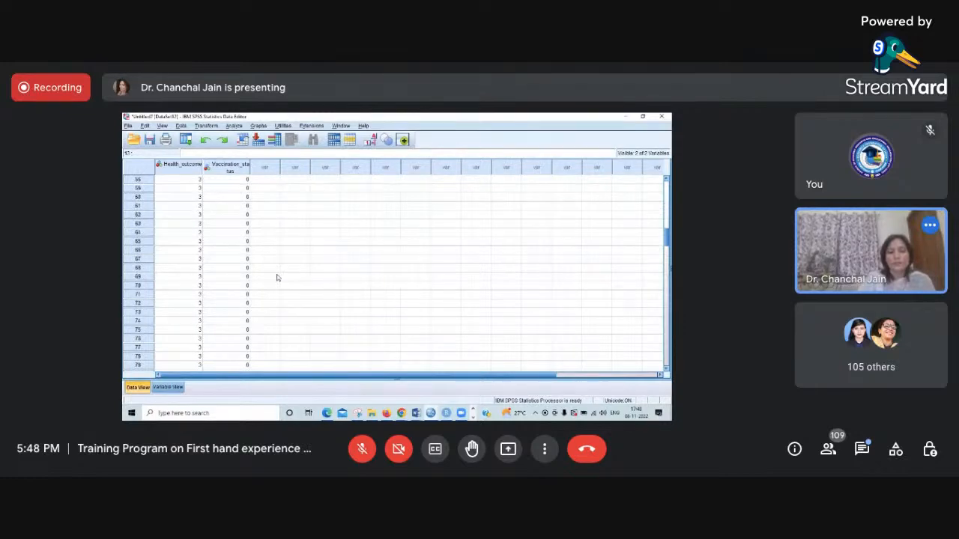
scroll(277, 277, down, 13)
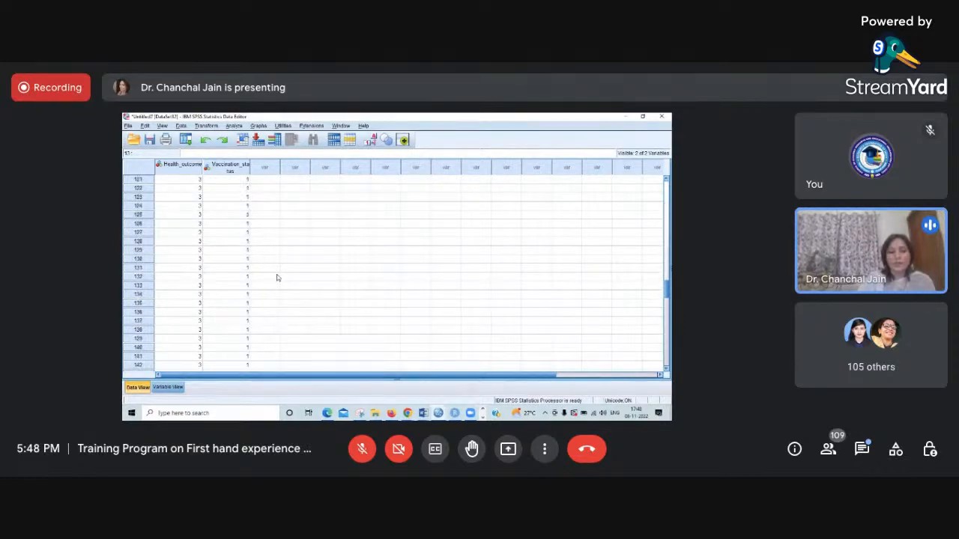
scroll(276, 278, up, 20)
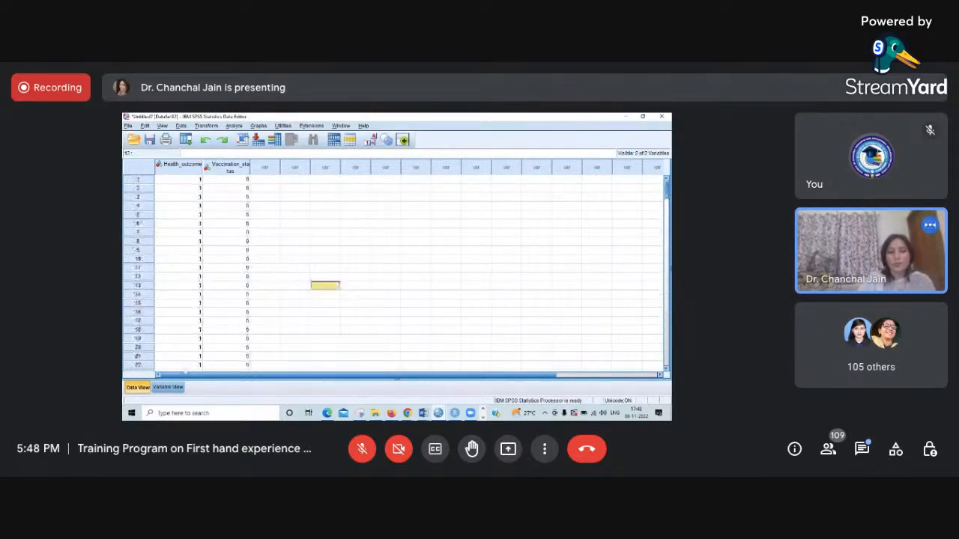
click(165, 388)
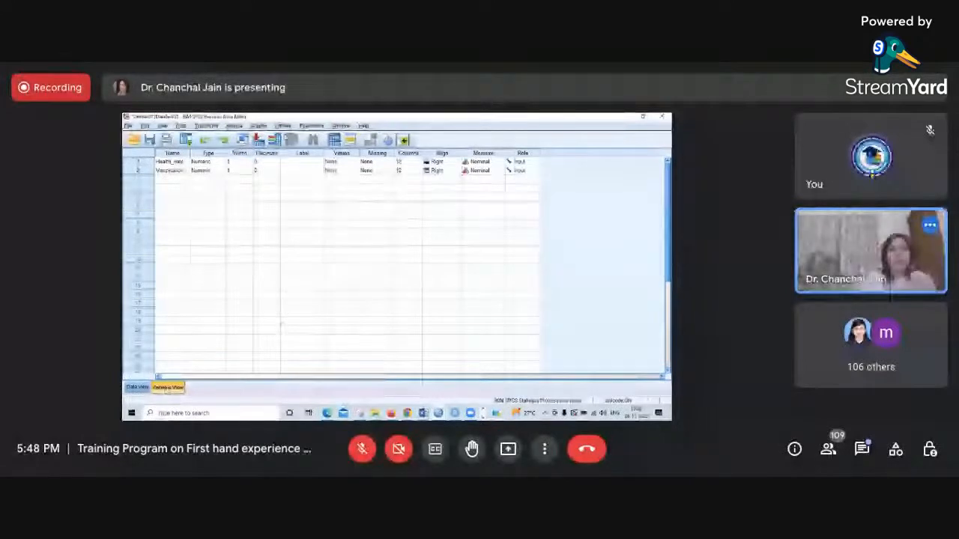
click(137, 387)
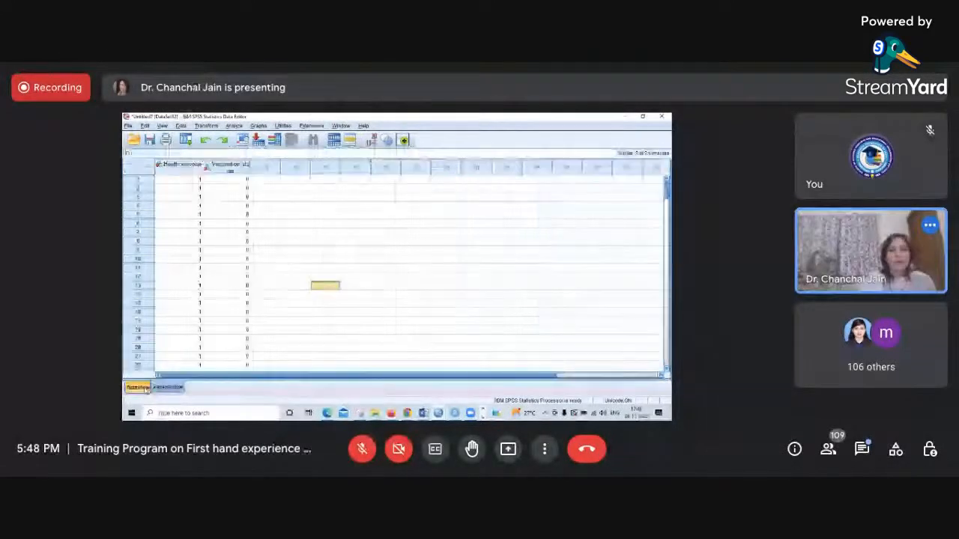
click(167, 387)
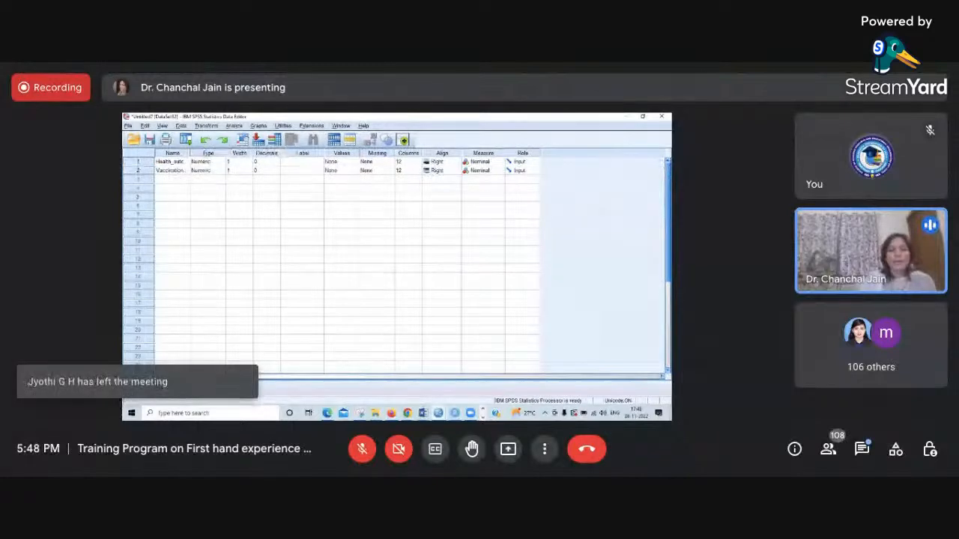
click(244, 140)
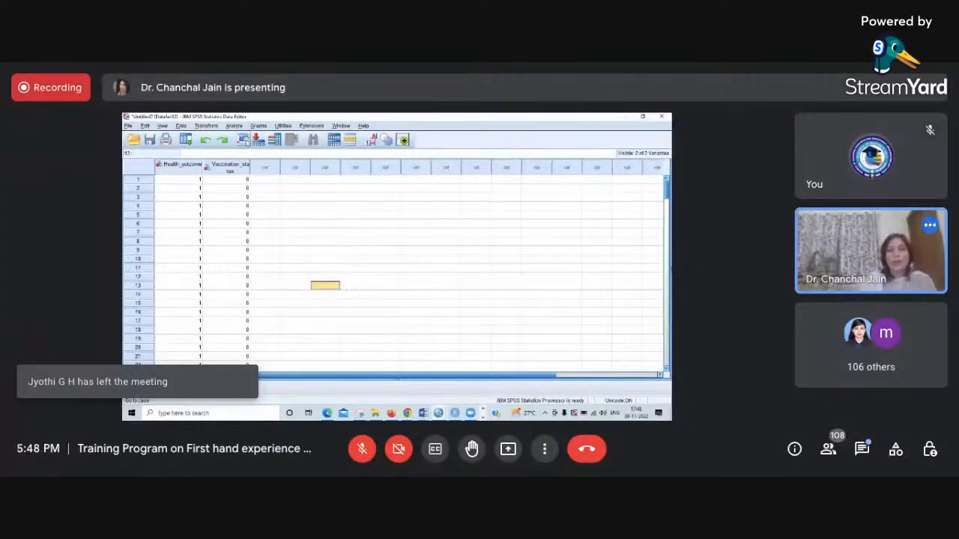
click(234, 125)
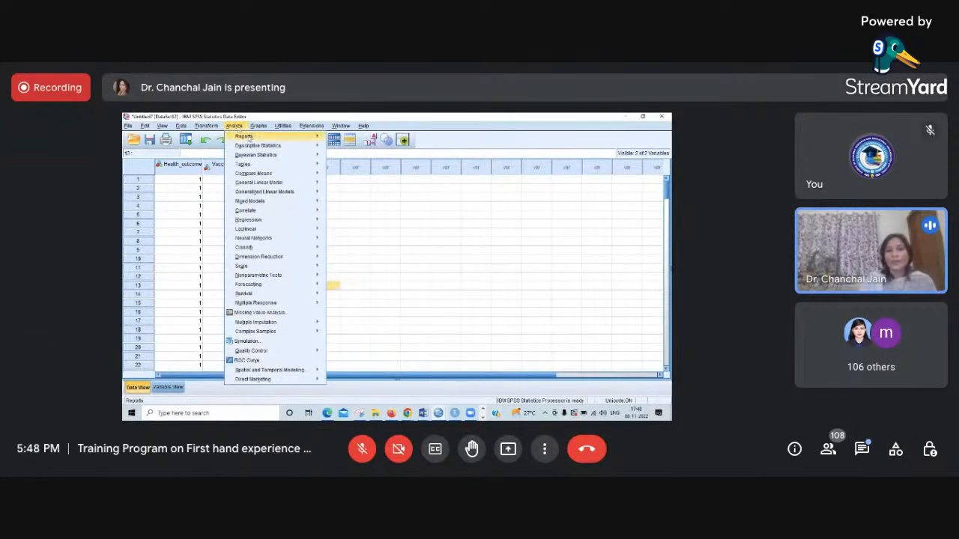
mouse_move(257, 147)
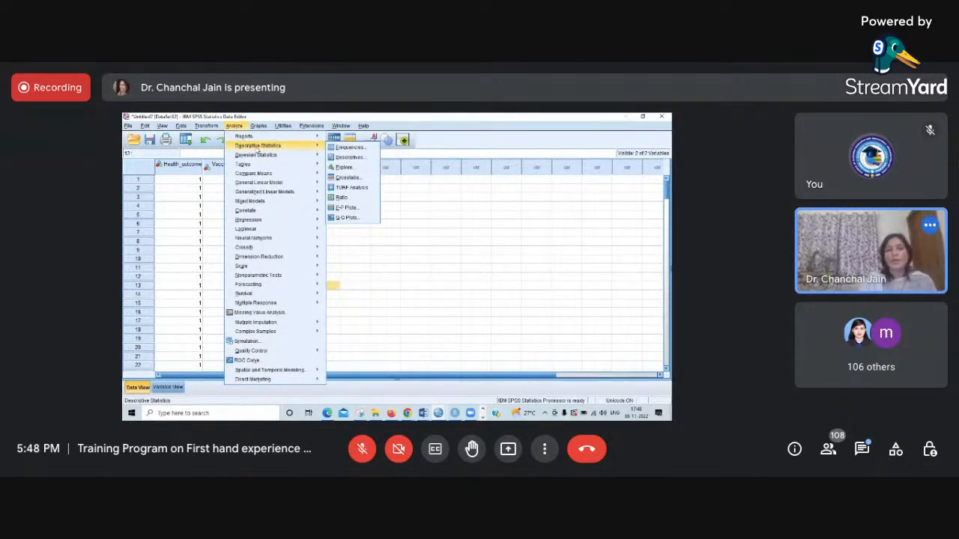
click(366, 249)
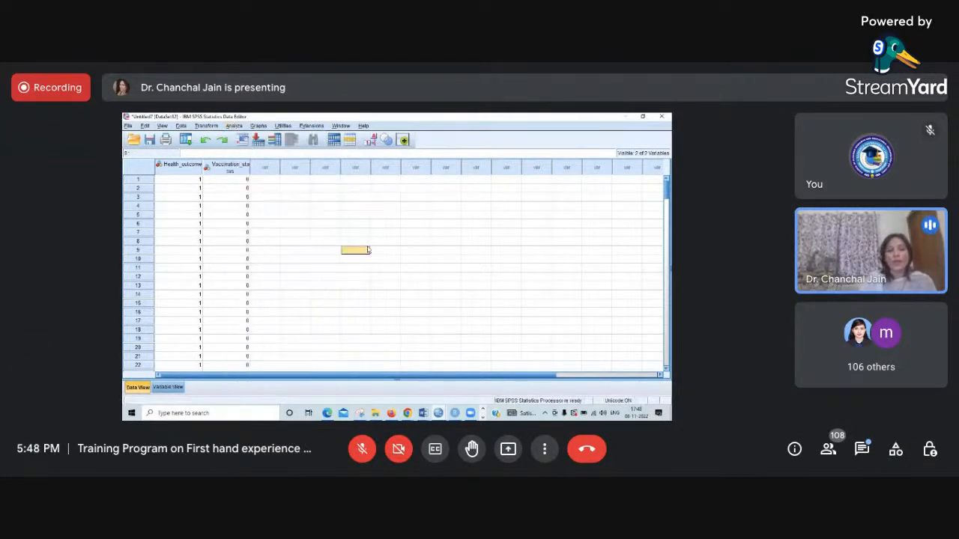
- Run a frequency analysis of Health_outcome and Vaccination_status with frequency tables and without additional statistics
click(168, 386)
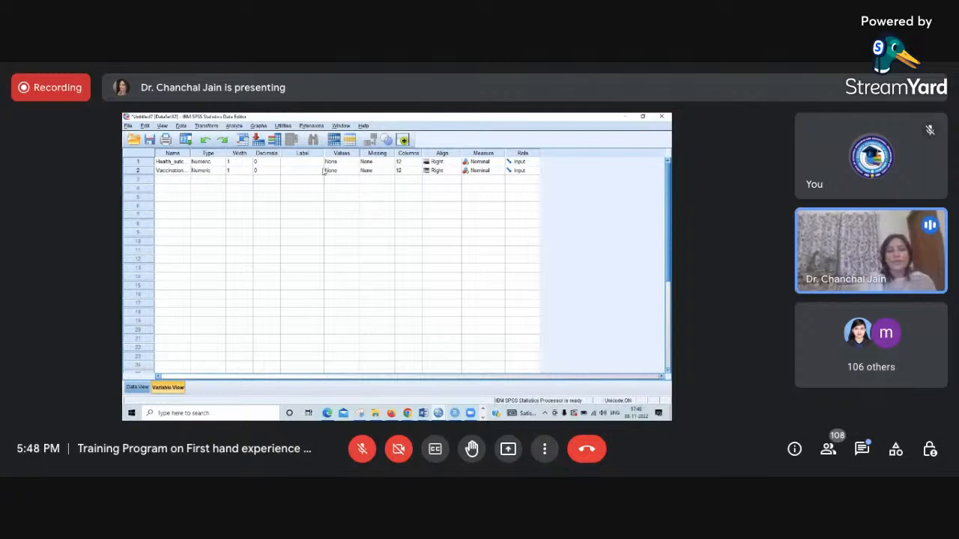
click(136, 389)
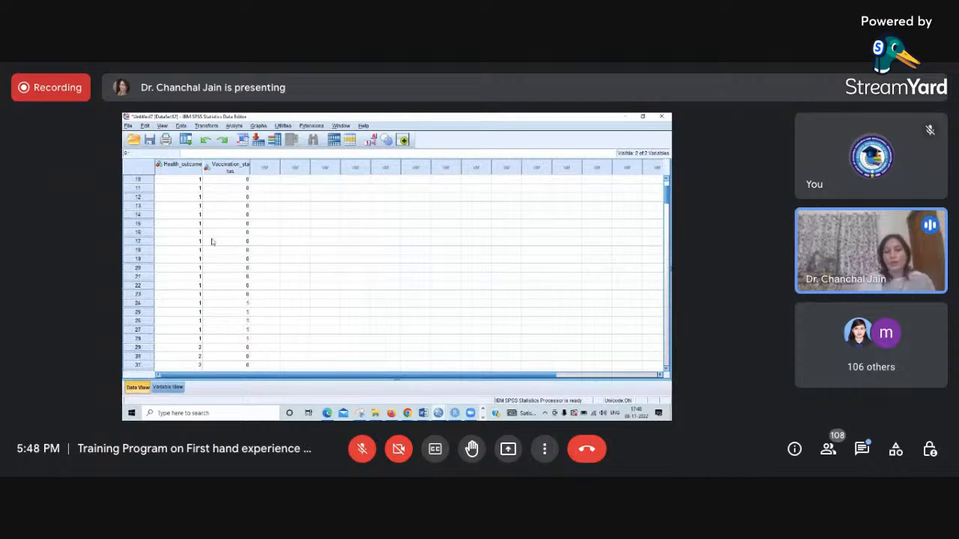
scroll(211, 241, up, 3)
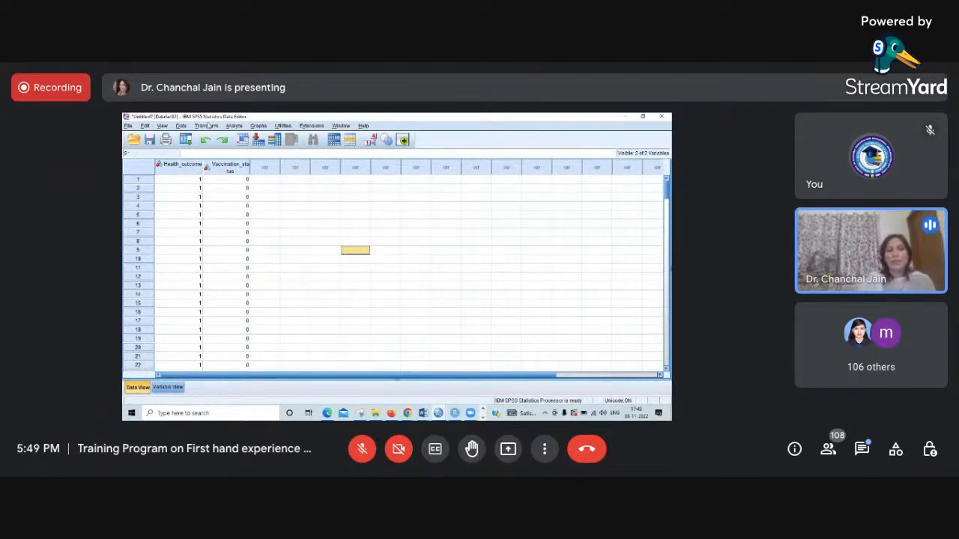
click(233, 126)
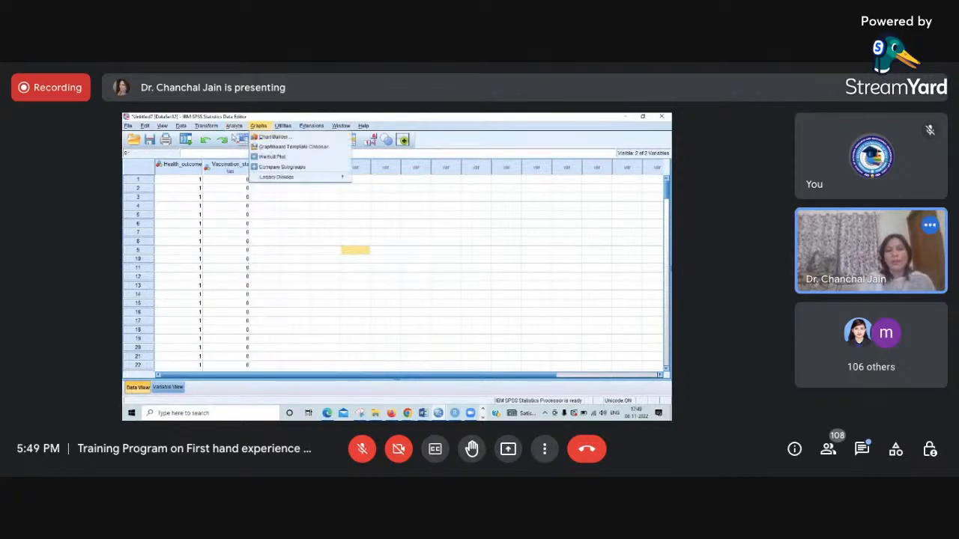
mouse_move(246, 146)
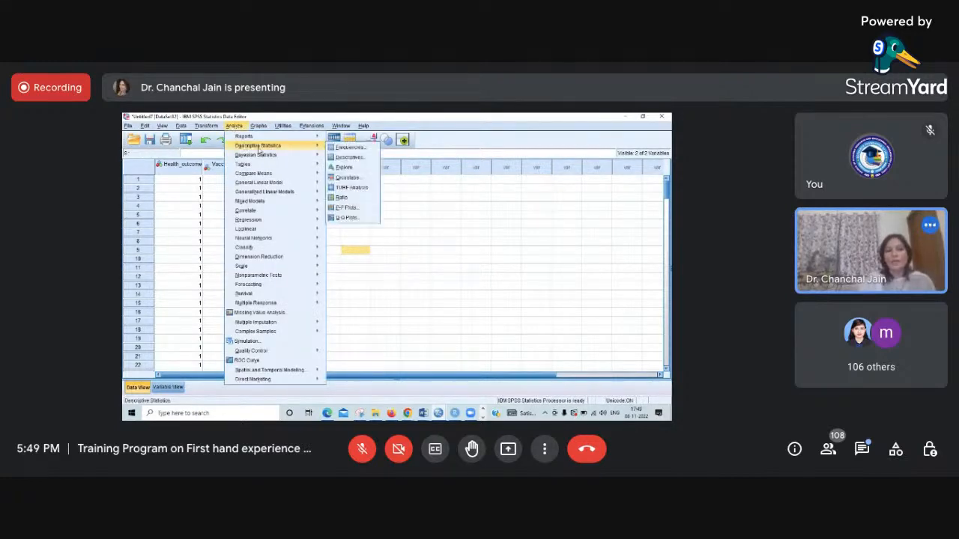
click(365, 150)
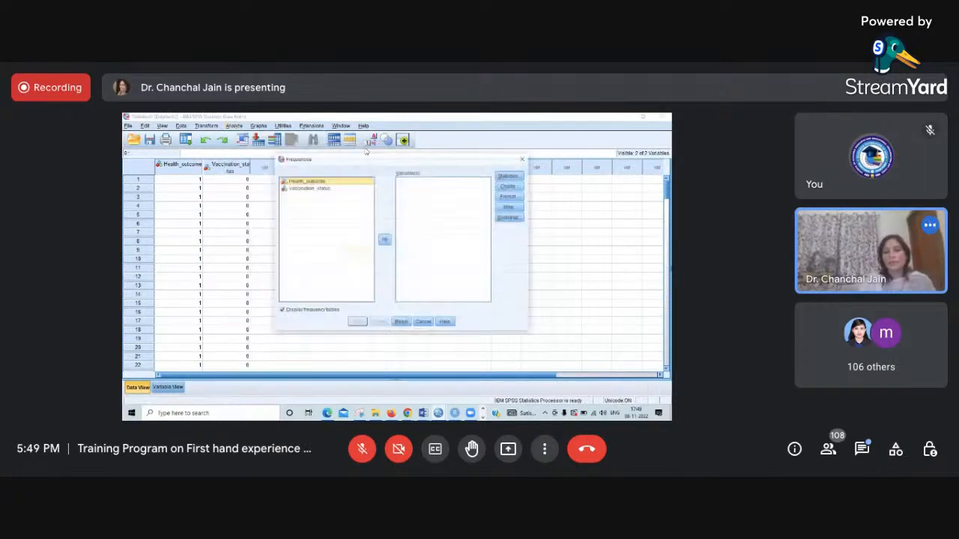
click(314, 189)
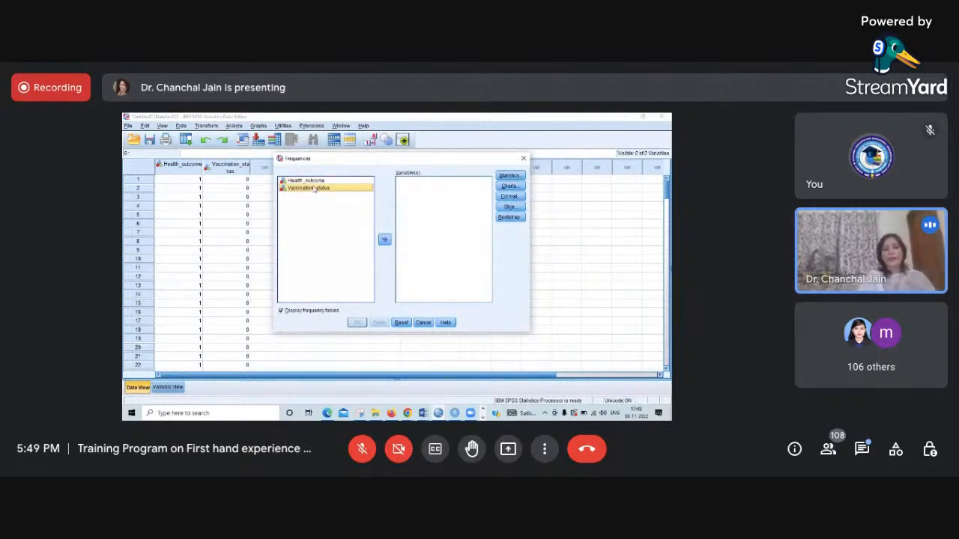
key(shift+Up)
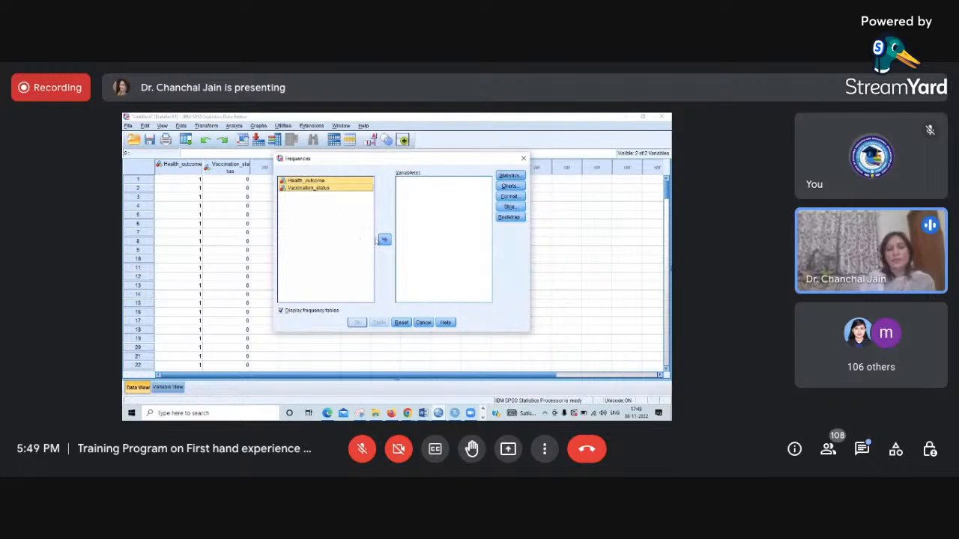
click(385, 239)
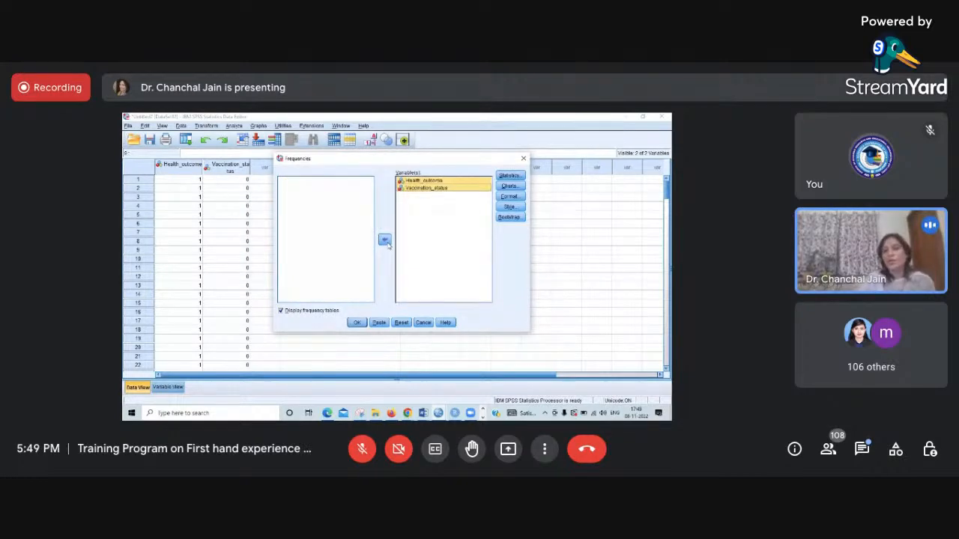
click(511, 177)
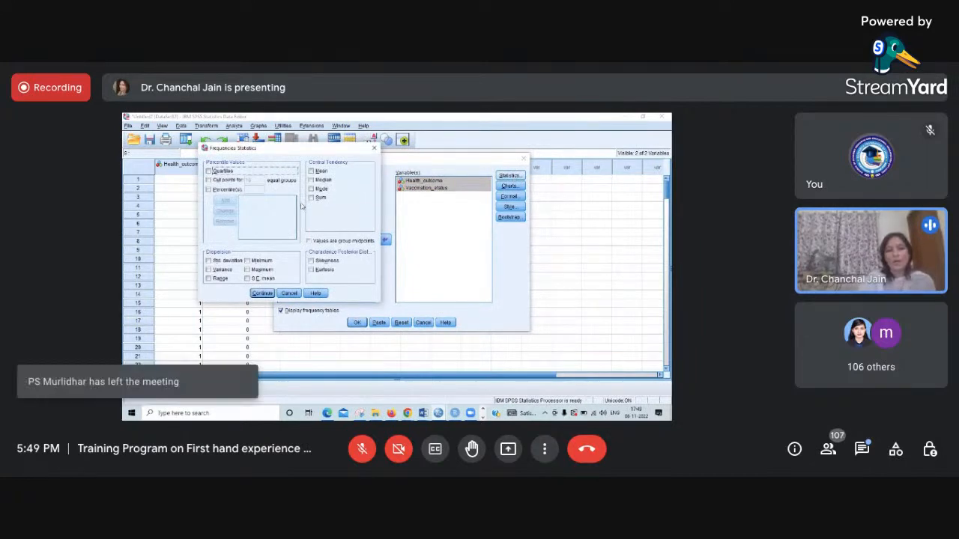
click(289, 295)
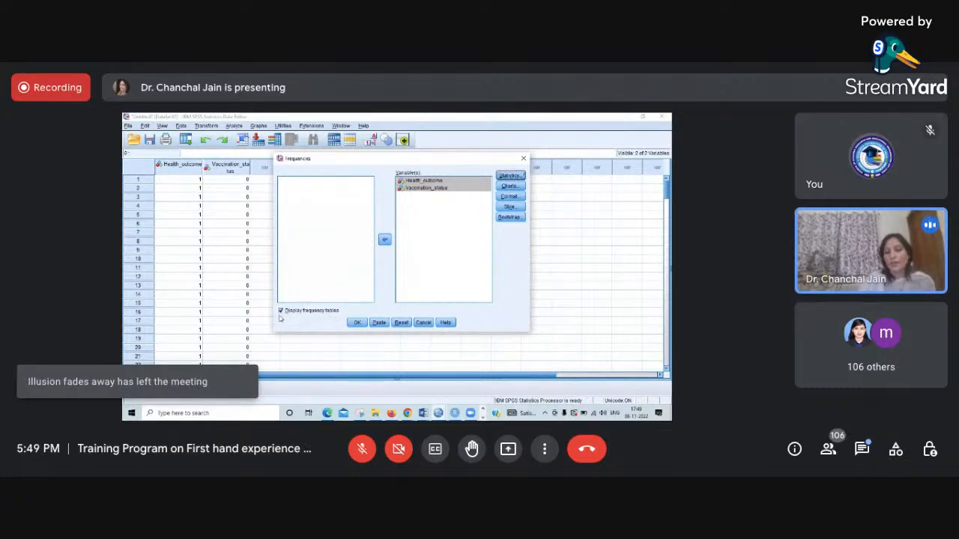
click(357, 323)
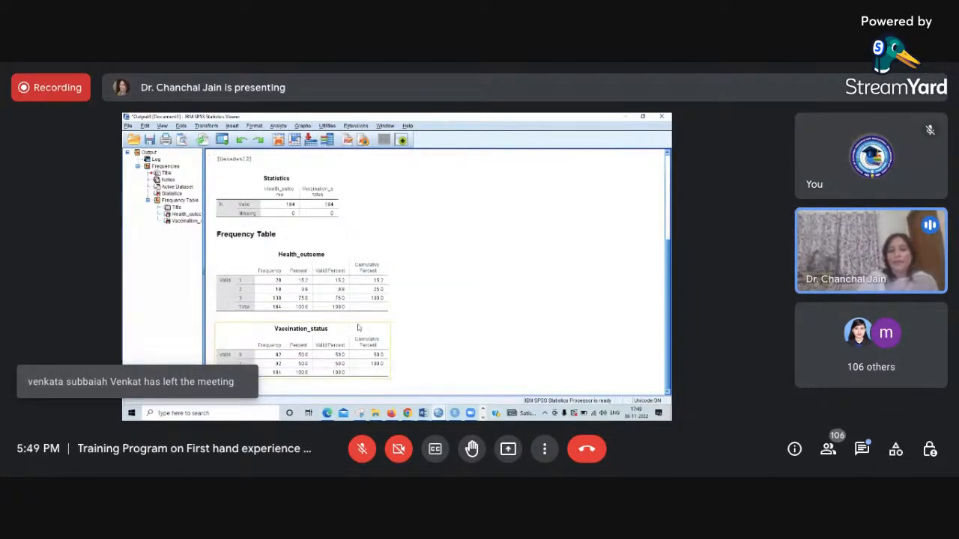
- Compare the Health_outcome and Vaccination_status frequency tables with the vaccination results table in the Word case study, returning to the SPSS output
click(322, 311)
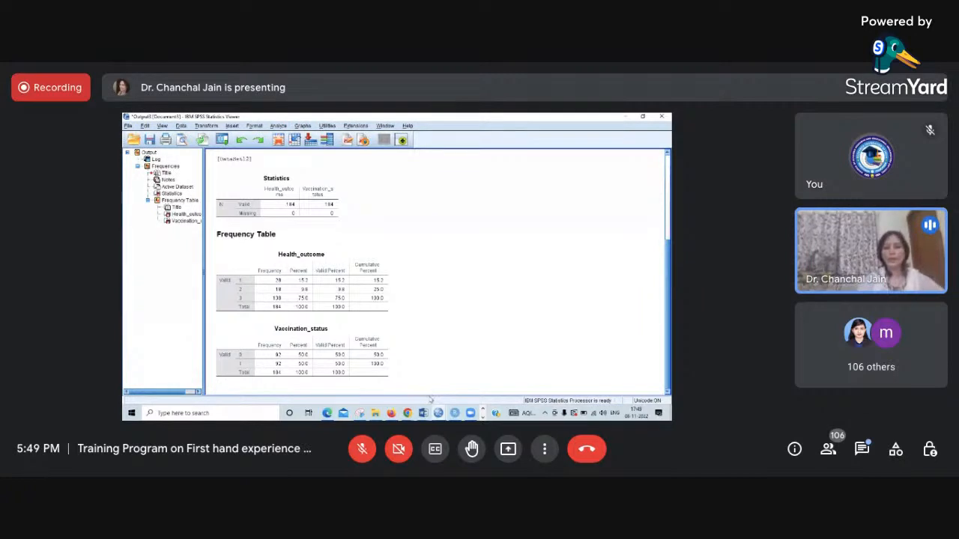
mouse_move(423, 414)
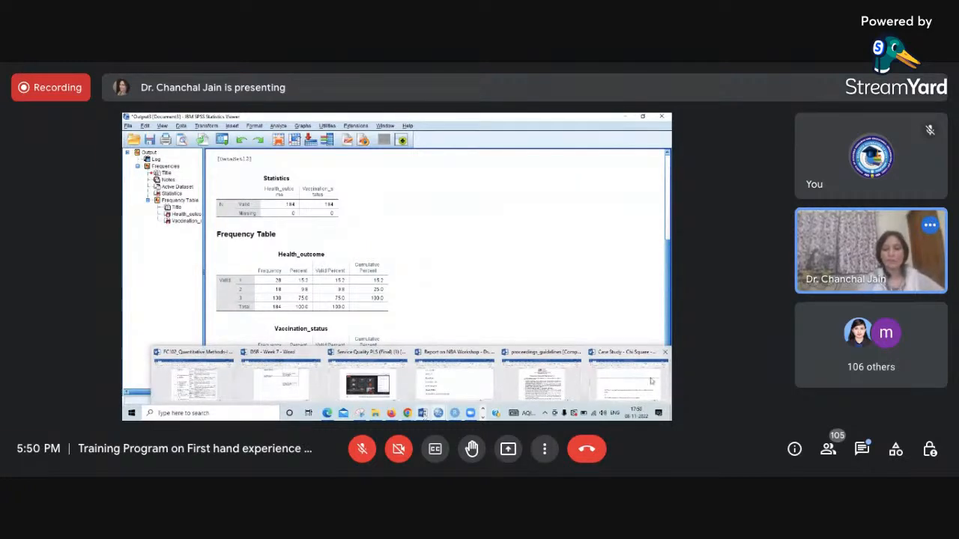
mouse_move(650, 382)
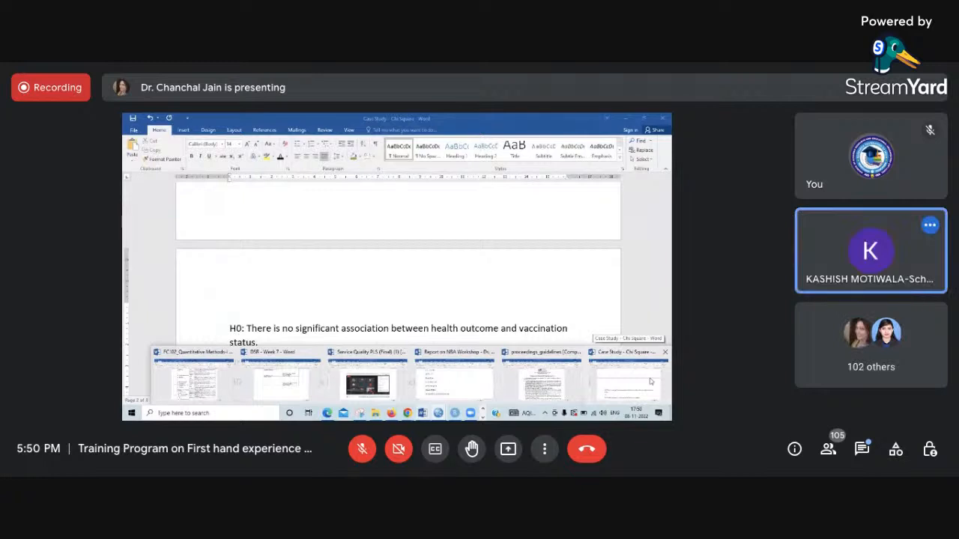
click(650, 383)
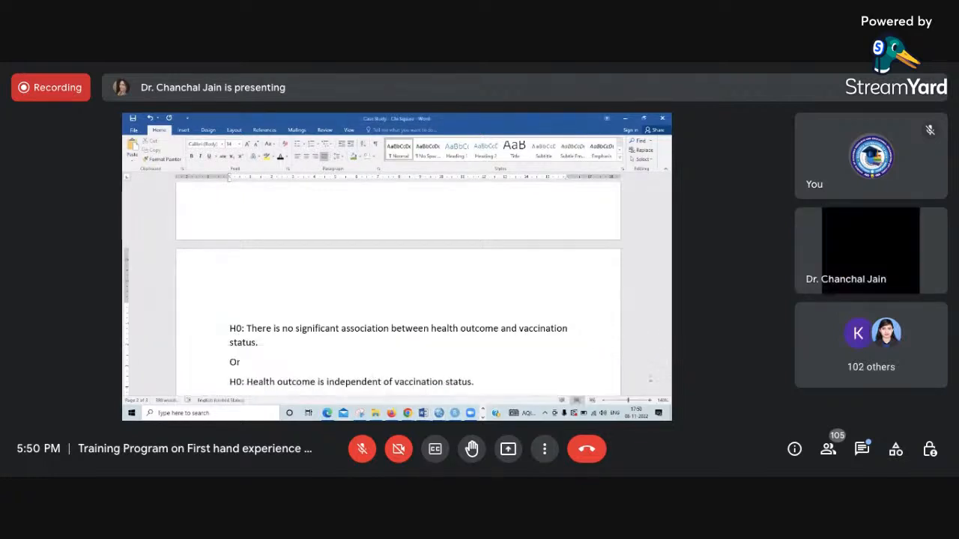
scroll(483, 315, up, 5)
scroll(484, 315, up, 3)
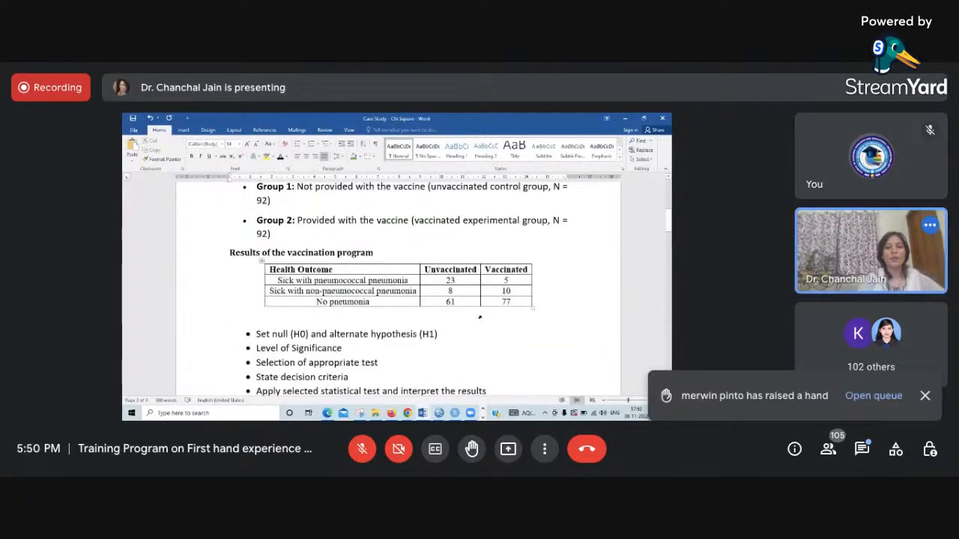
scroll(480, 317, up, 1)
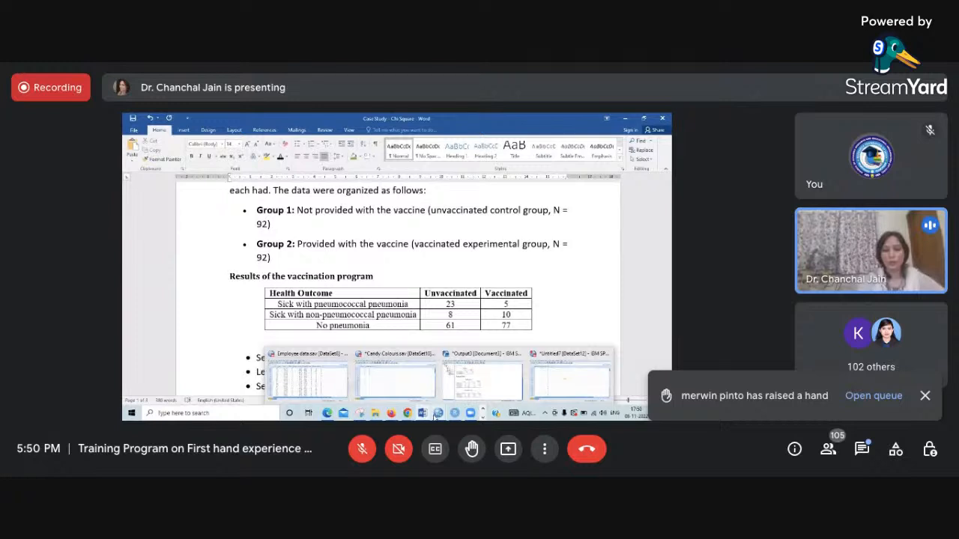
click(460, 389)
click(307, 334)
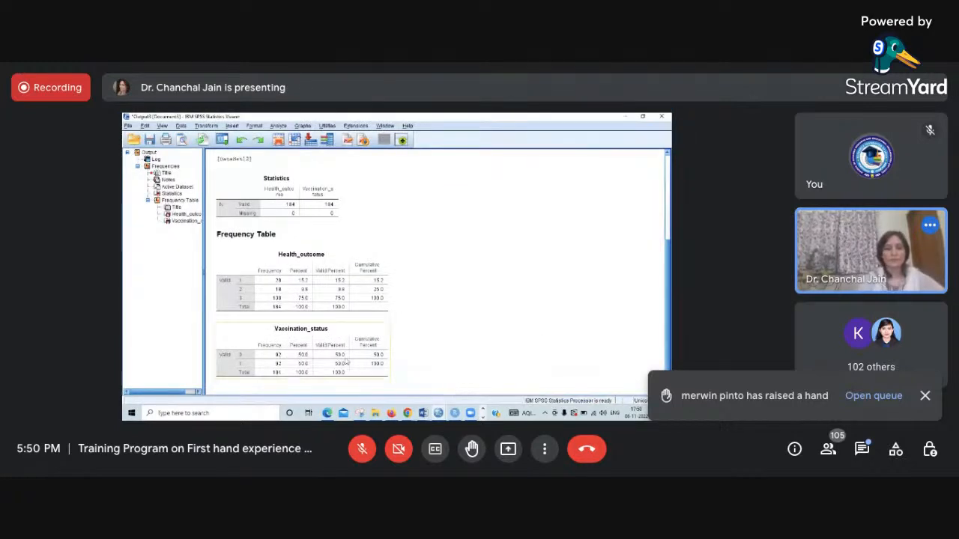
click(402, 312)
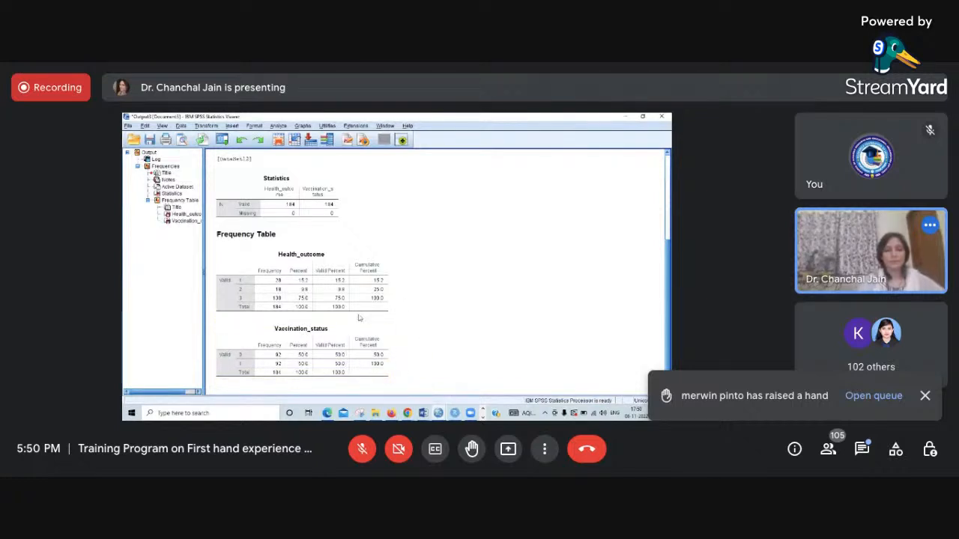
click(297, 299)
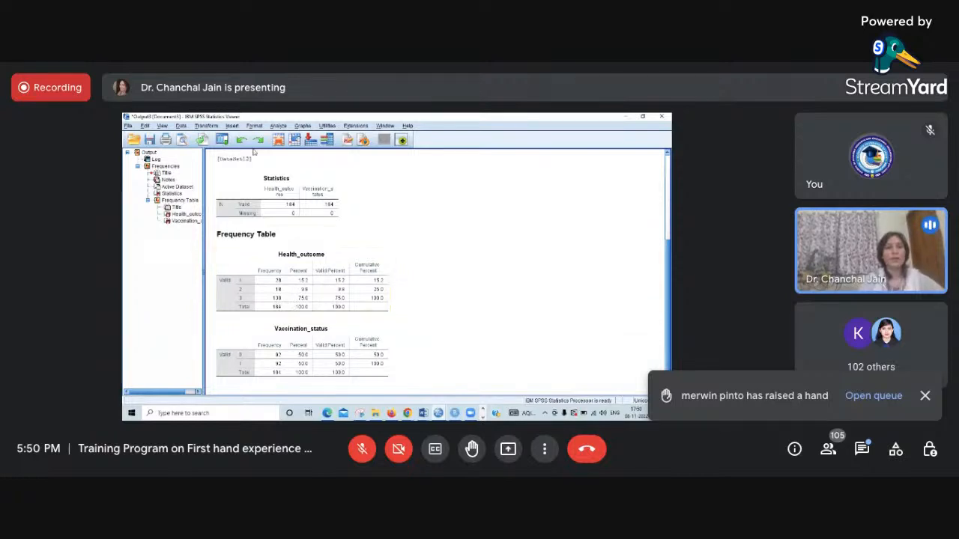
click(222, 141)
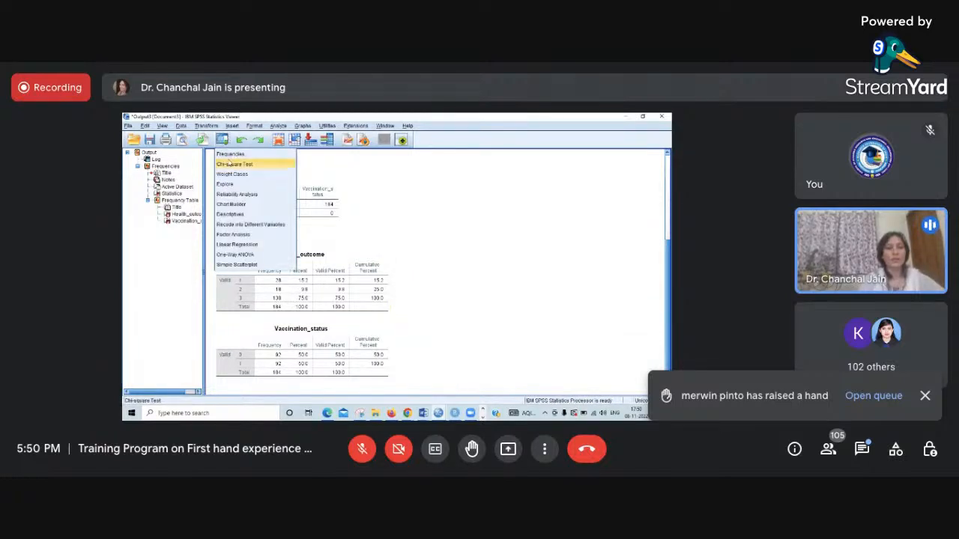
click(275, 126)
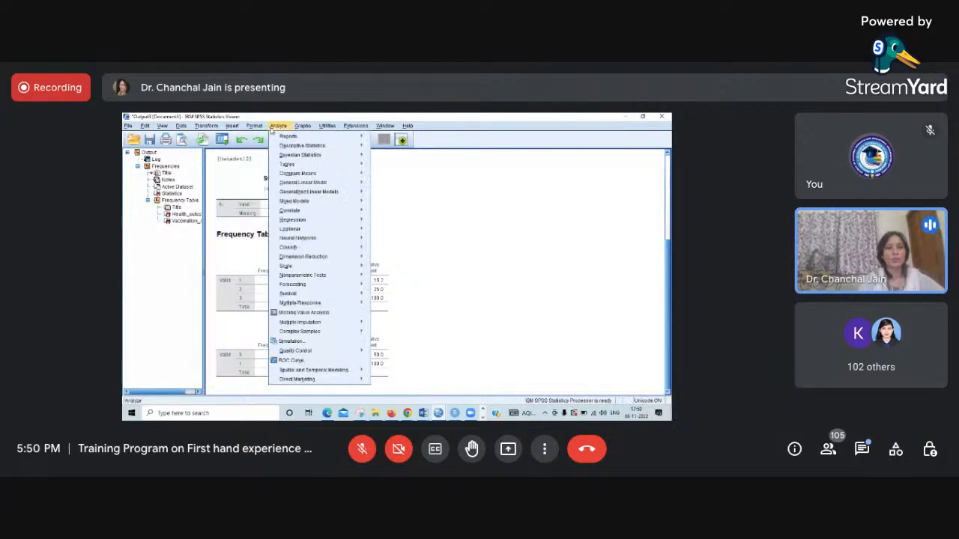
click(426, 287)
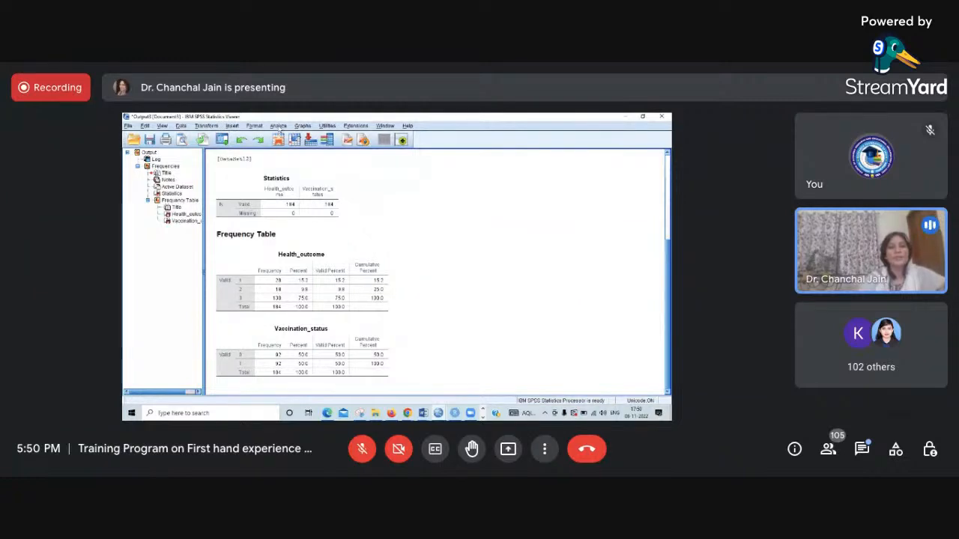
- Set up a Crosstabs analysis with Health_outcome as the row variable and Vaccination_status as the column variable
click(278, 126)
mouse_move(300, 147)
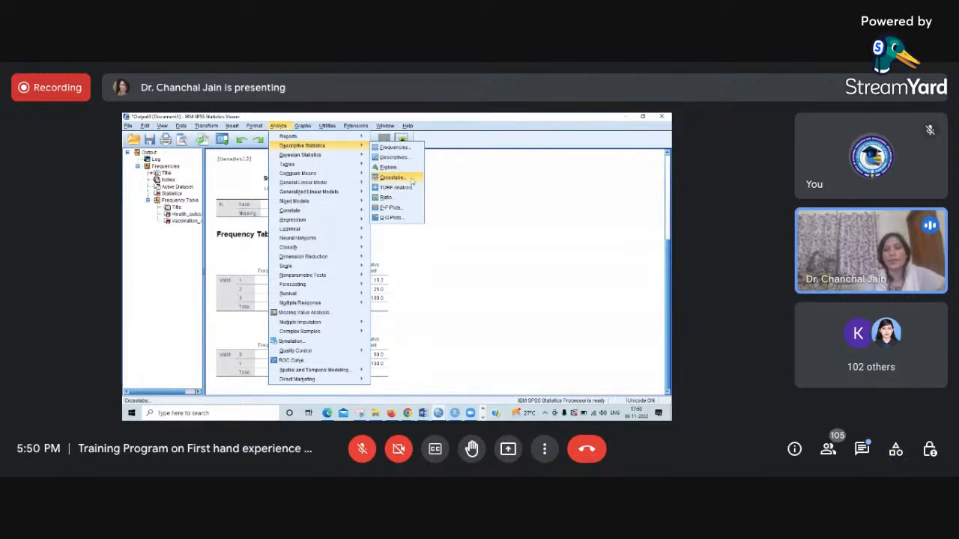
click(412, 179)
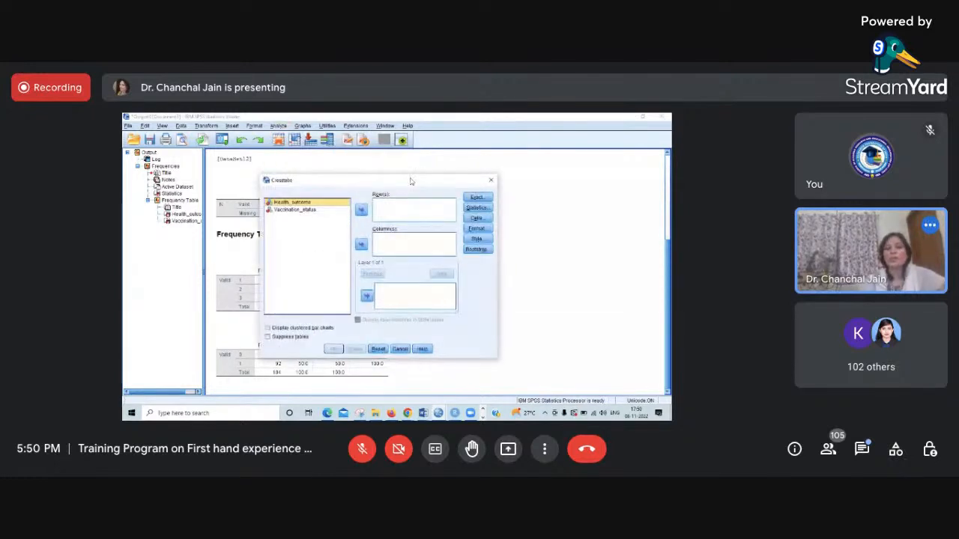
drag(348, 182, 330, 148)
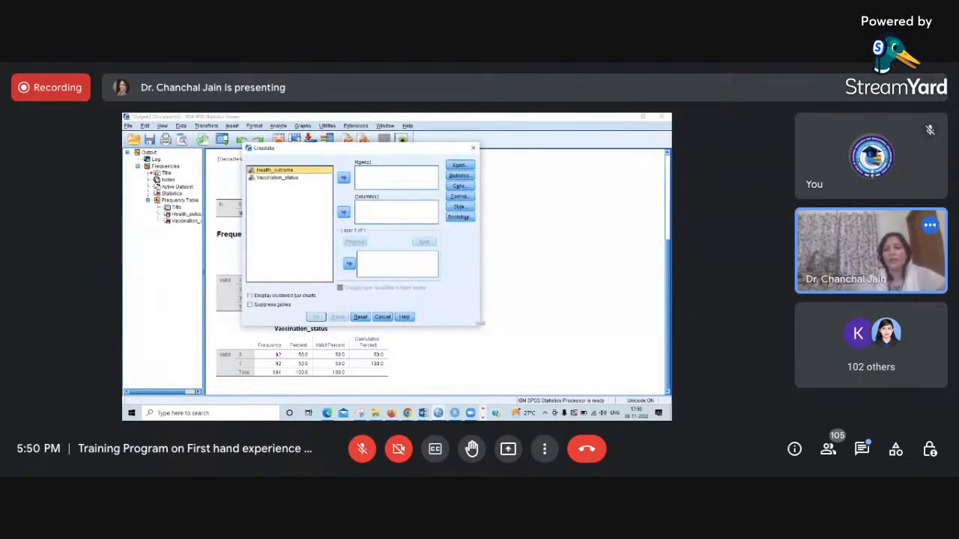
drag(480, 324, 513, 367)
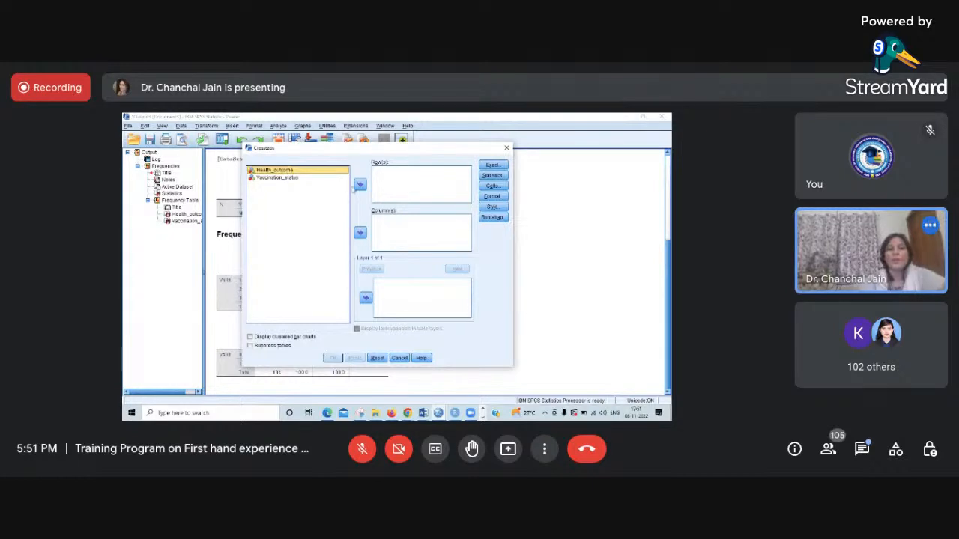
click(360, 188)
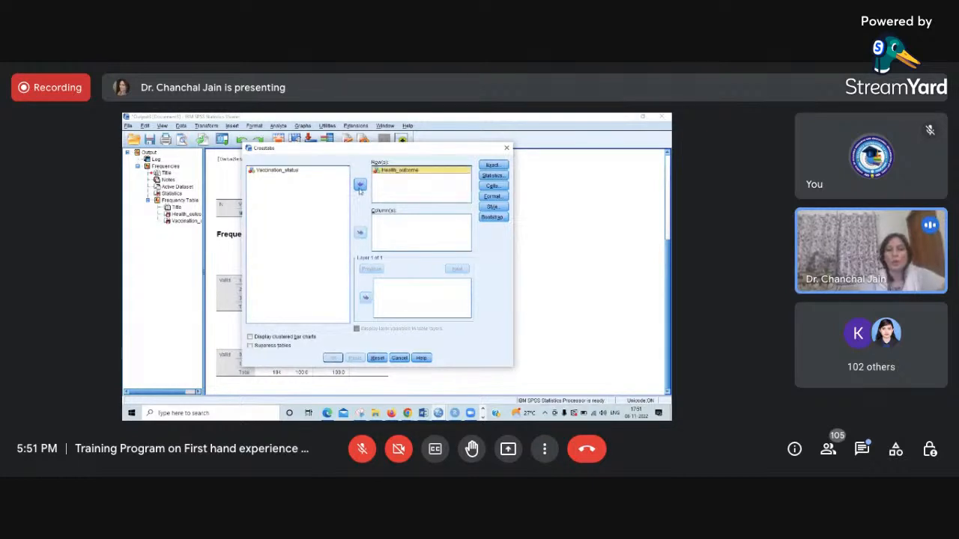
click(285, 171)
click(360, 233)
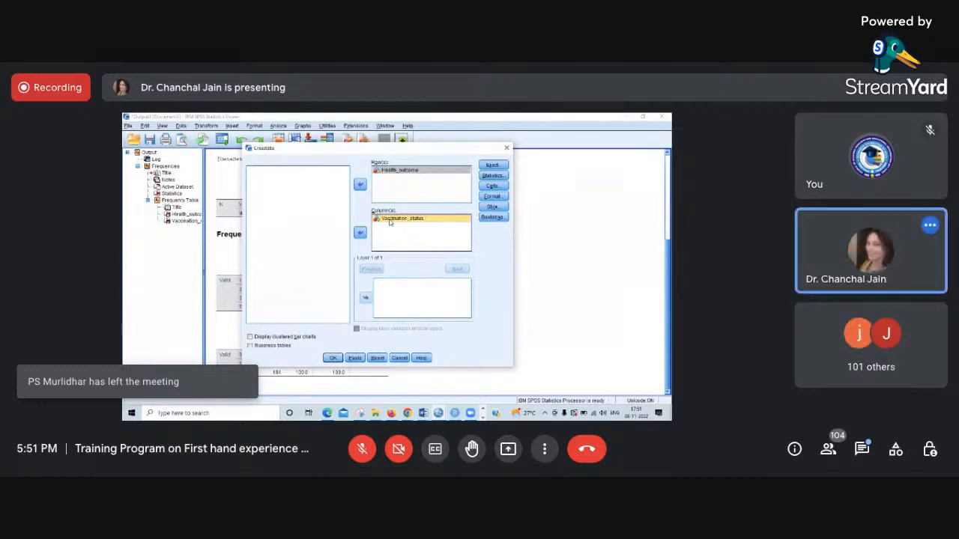
- Keep the exact test method at Asymptotic only and include the Chi-square statistic in the crosstab
click(492, 165)
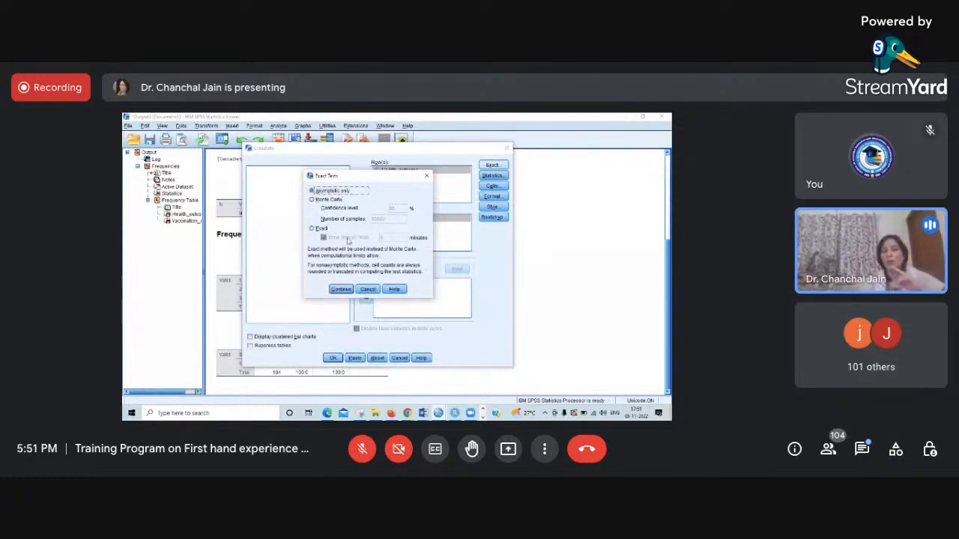
click(343, 291)
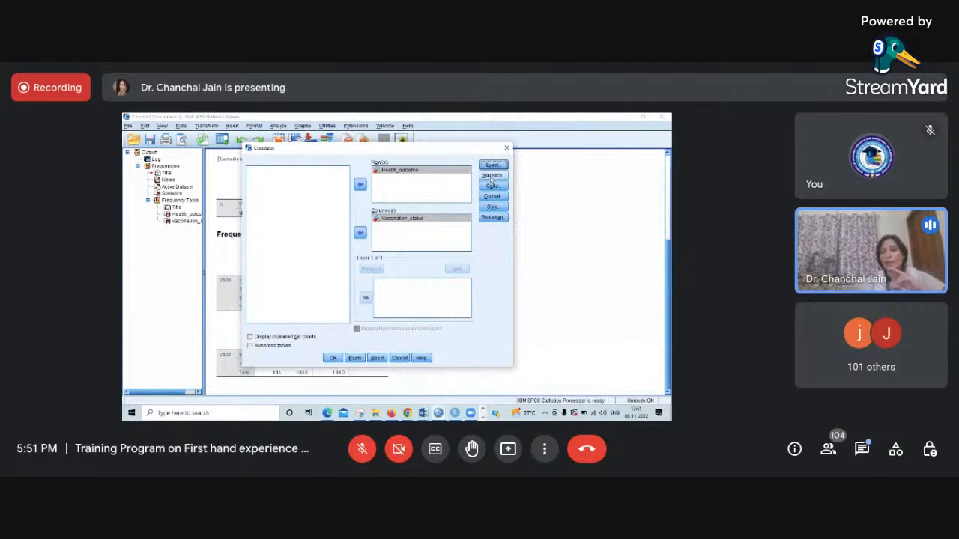
click(500, 177)
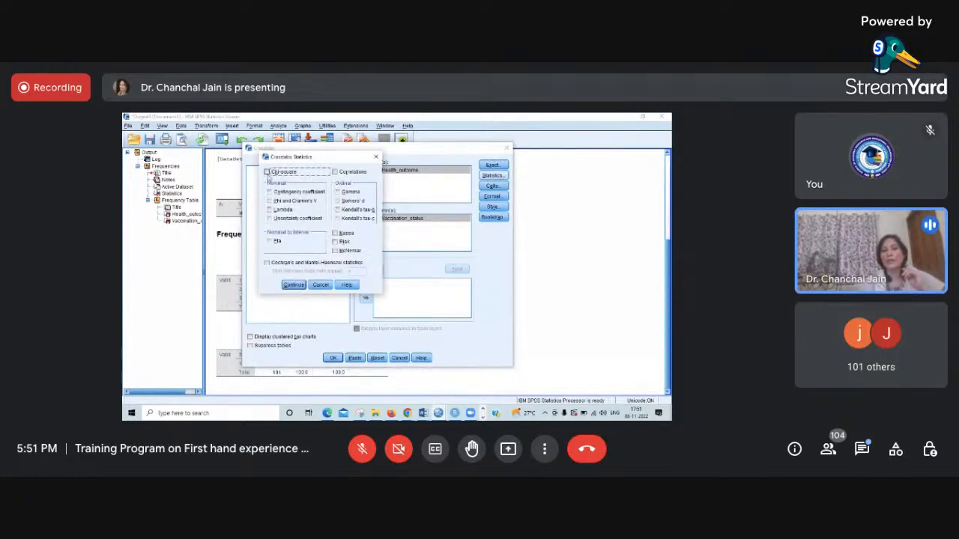
click(267, 172)
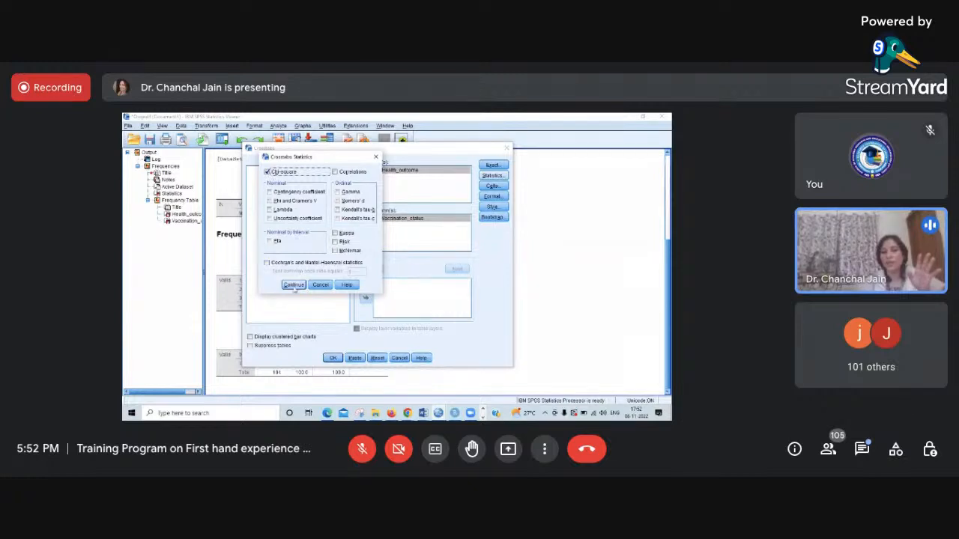
click(294, 285)
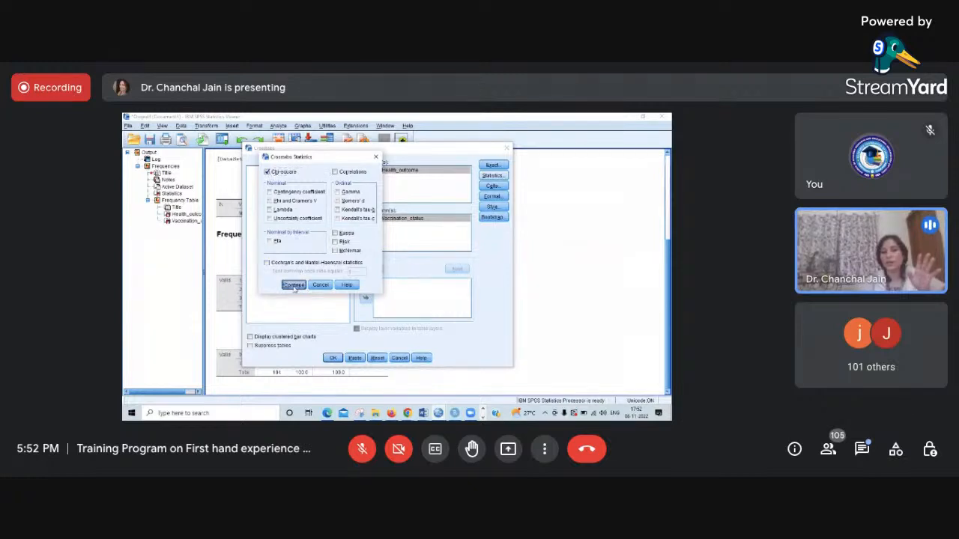
- Include expected counts alongside observed counts in the crosstab cells and run the Crosstabs analysis
click(491, 187)
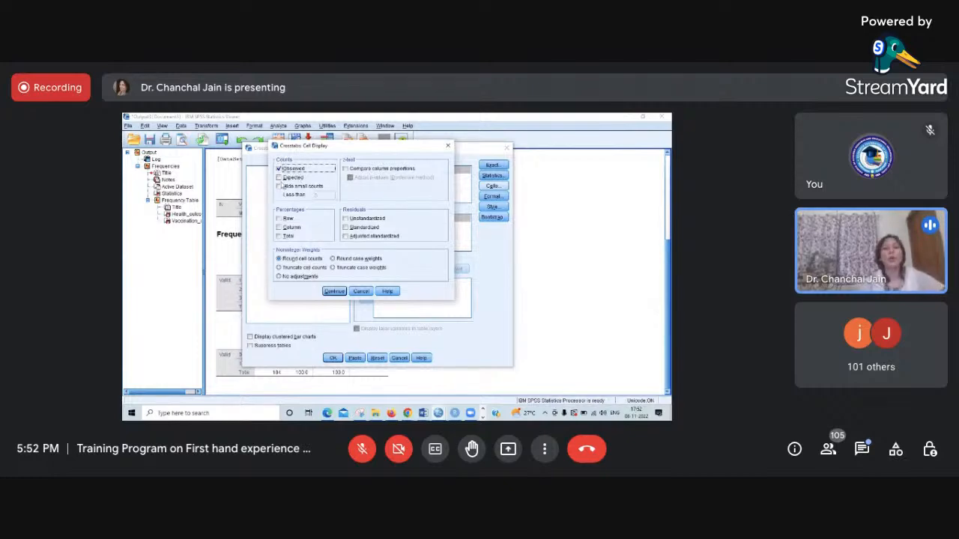
click(279, 178)
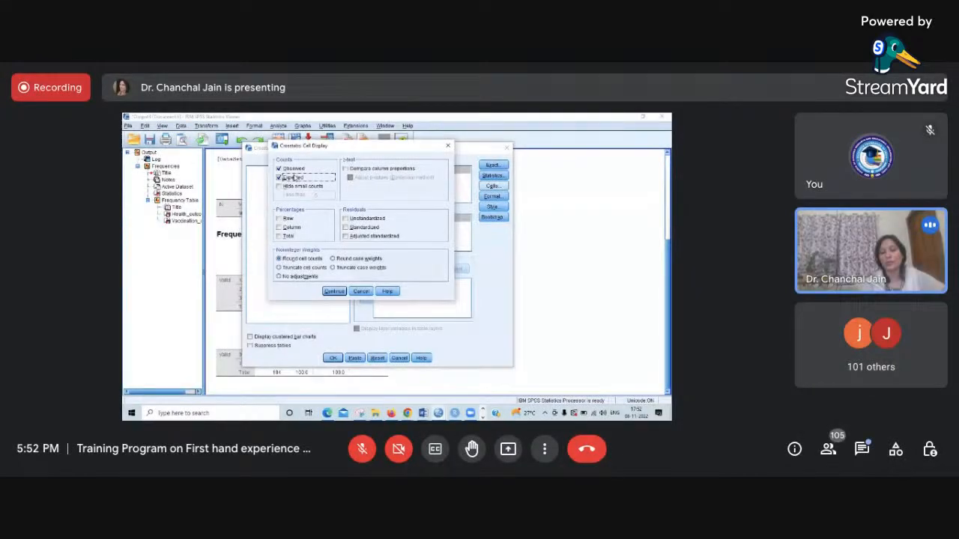
click(334, 292)
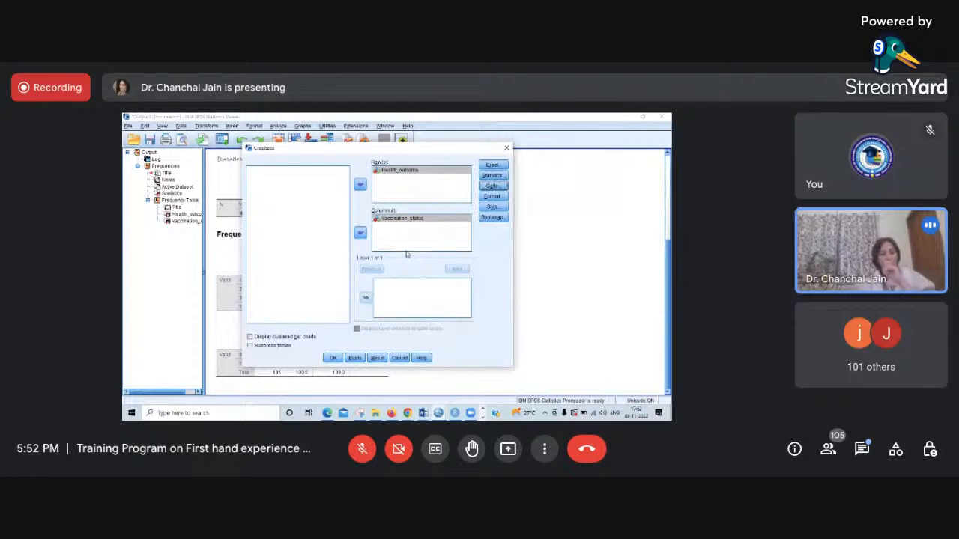
click(334, 359)
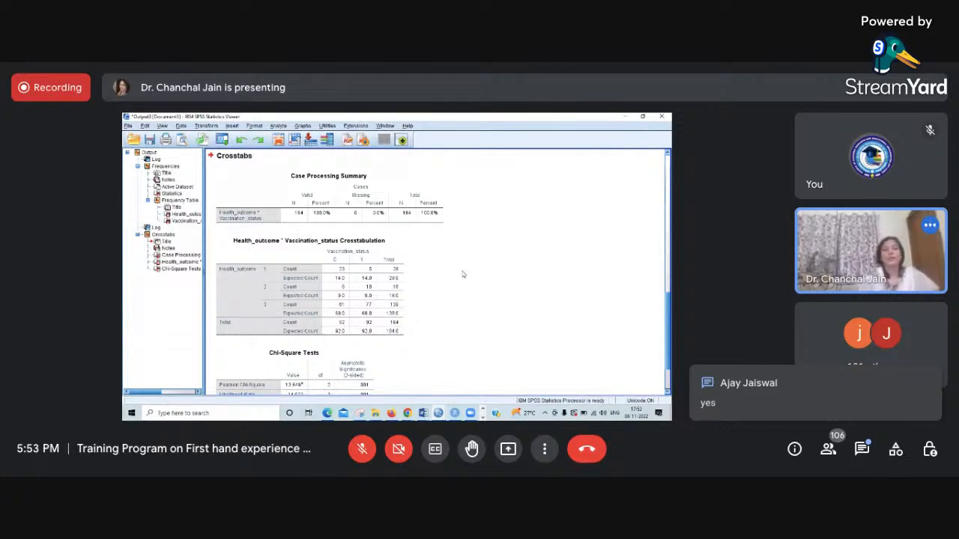
- Examine the observed and expected counts in the Health_outcome by Vaccination_status crosstabulation and the Chi-Square Tests table with its footnote
click(360, 241)
click(322, 212)
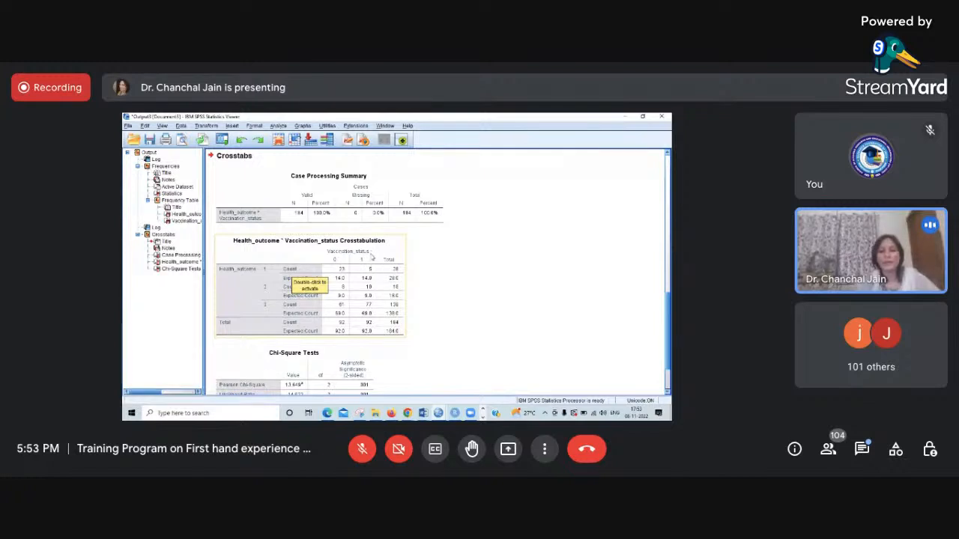
click(439, 295)
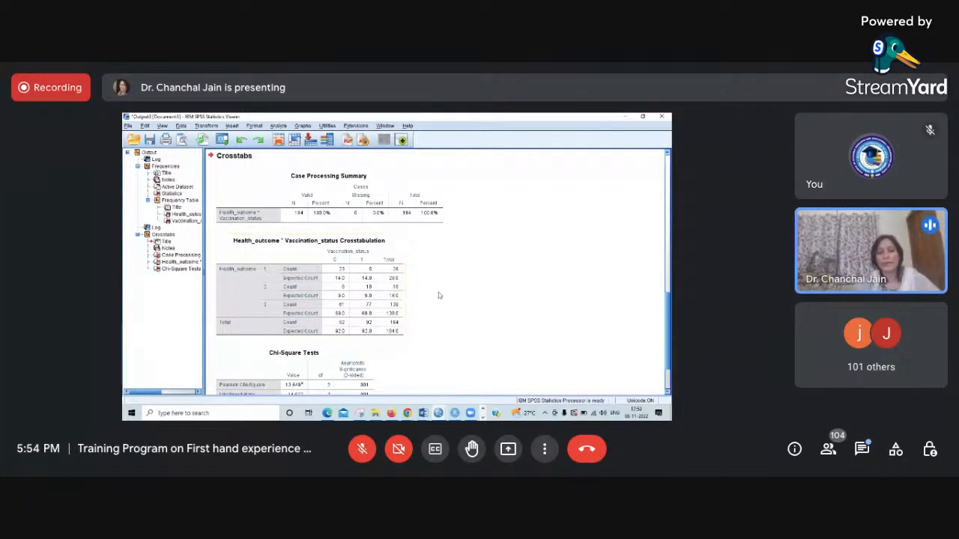
click(300, 291)
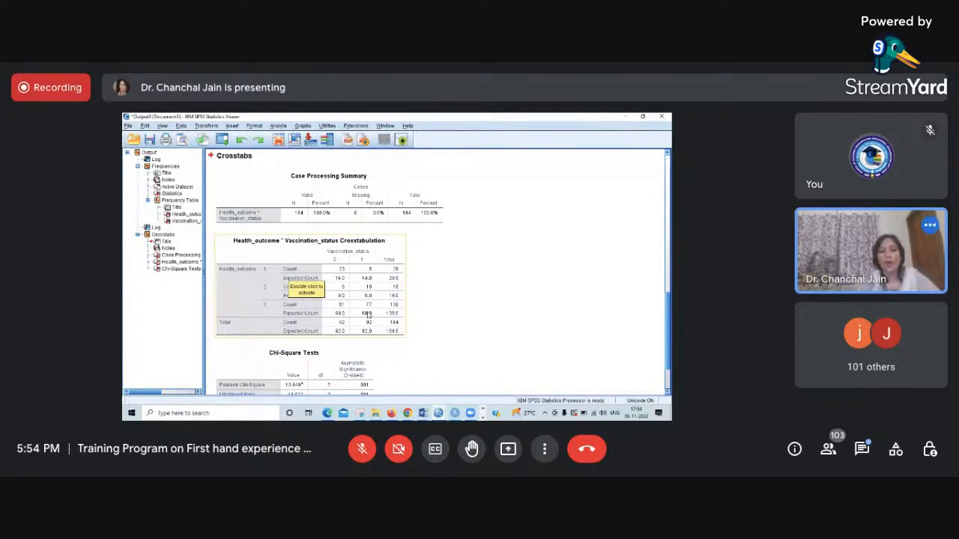
scroll(366, 313, down, 1)
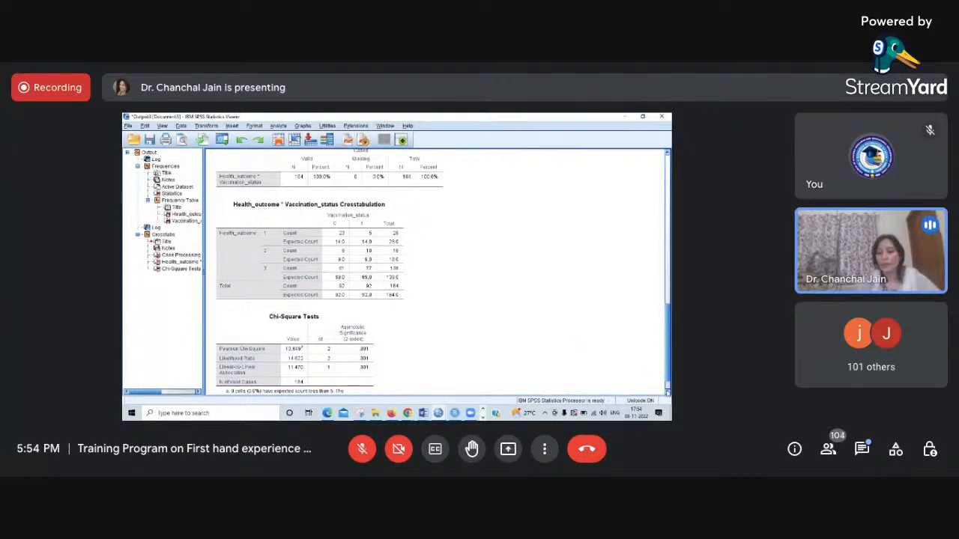
scroll(667, 393, down, 1)
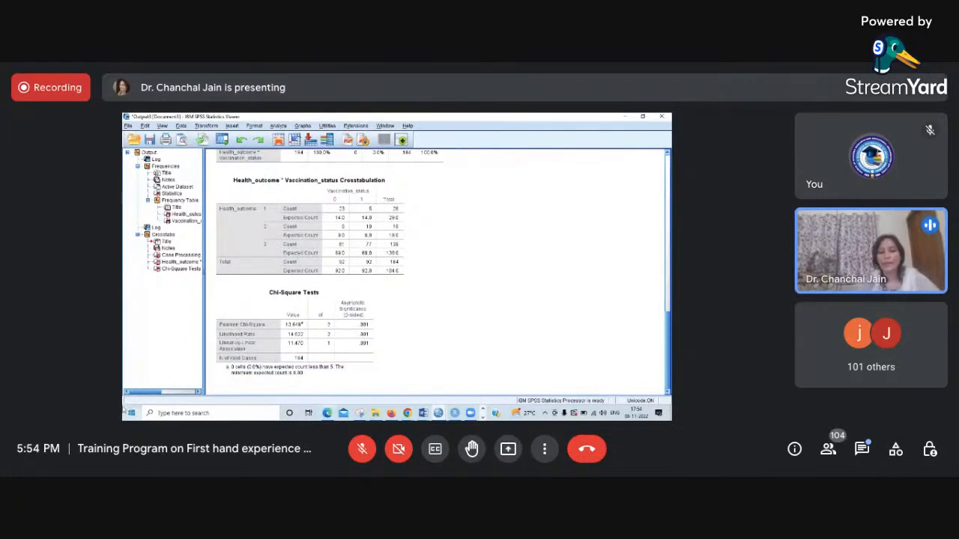
click(240, 377)
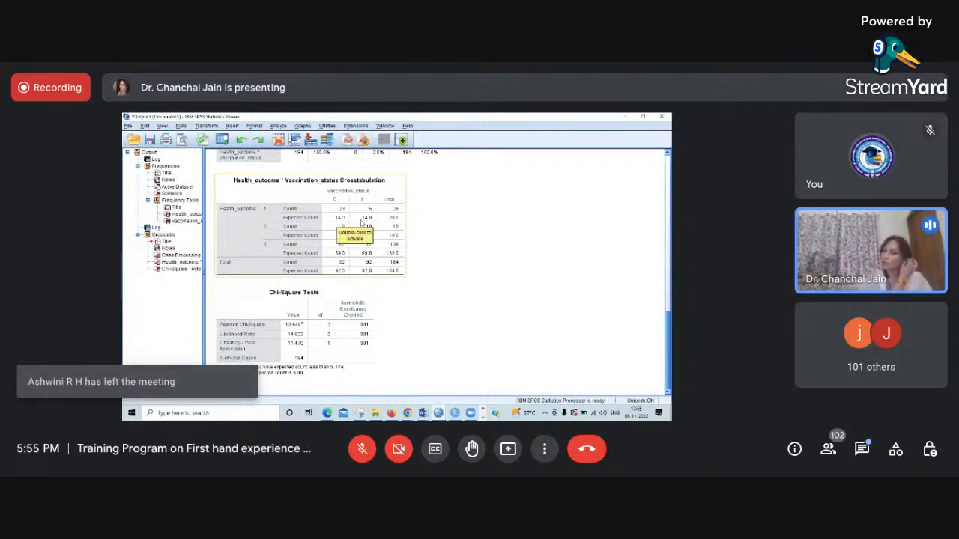
click(323, 263)
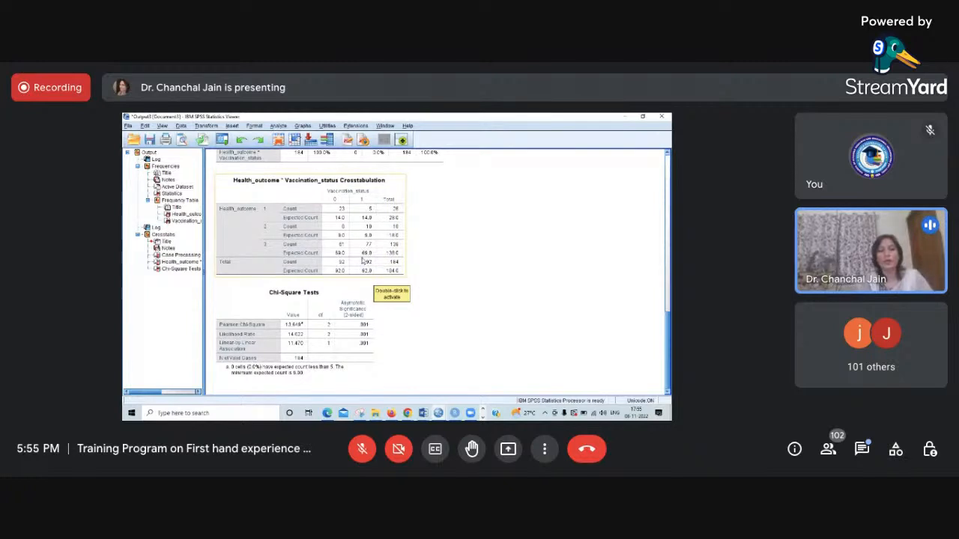
click(408, 293)
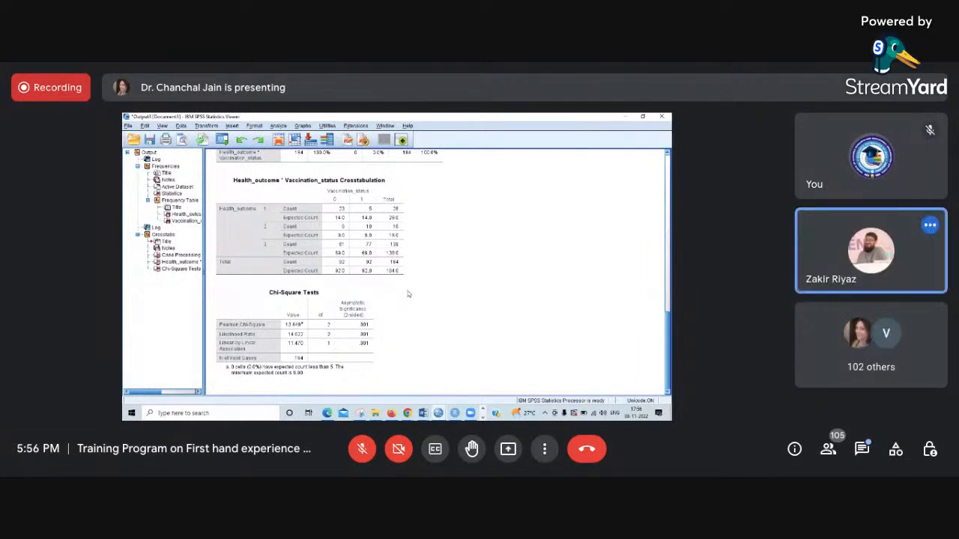
click(345, 210)
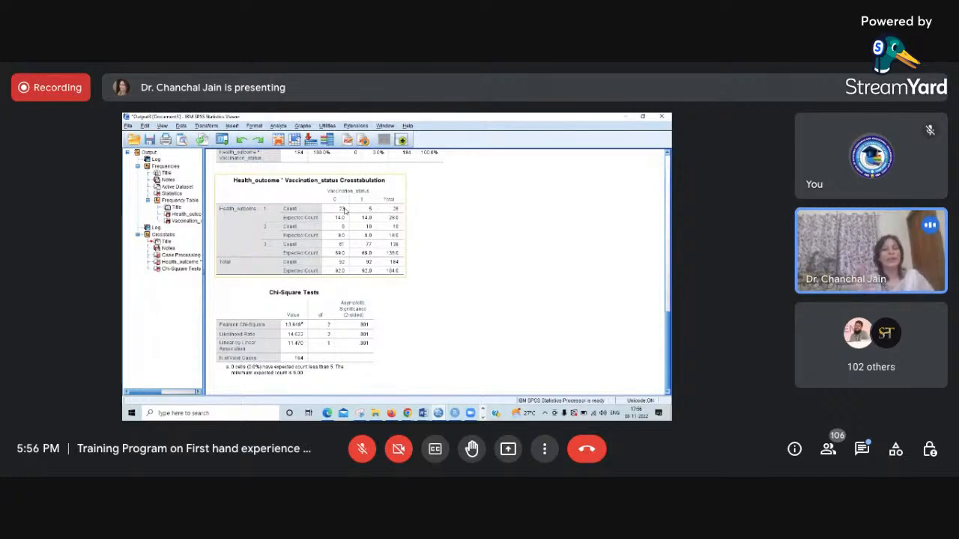
click(296, 352)
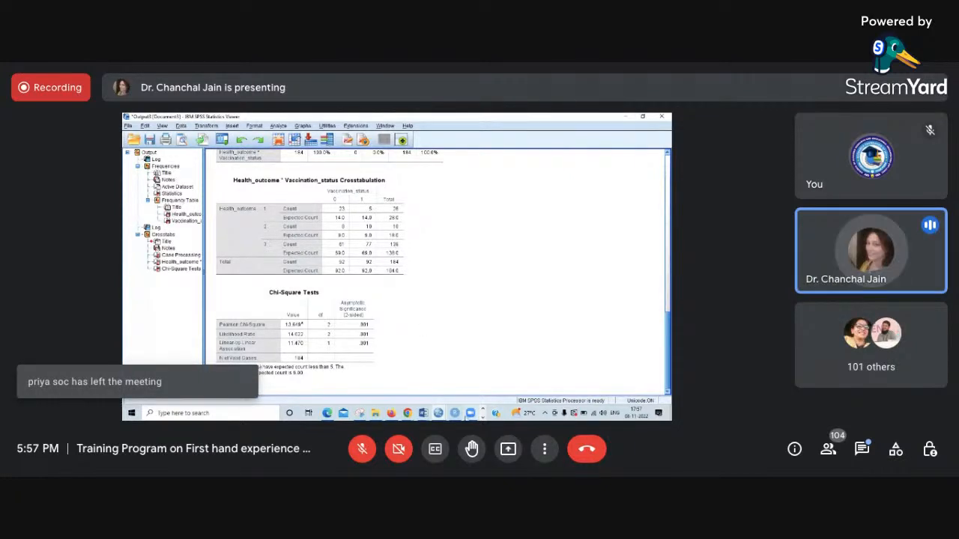
- Switch to the Case Study - Chi Square document in Word and review the null hypothesis and interpretation for health outcome and vaccination status
mouse_move(424, 414)
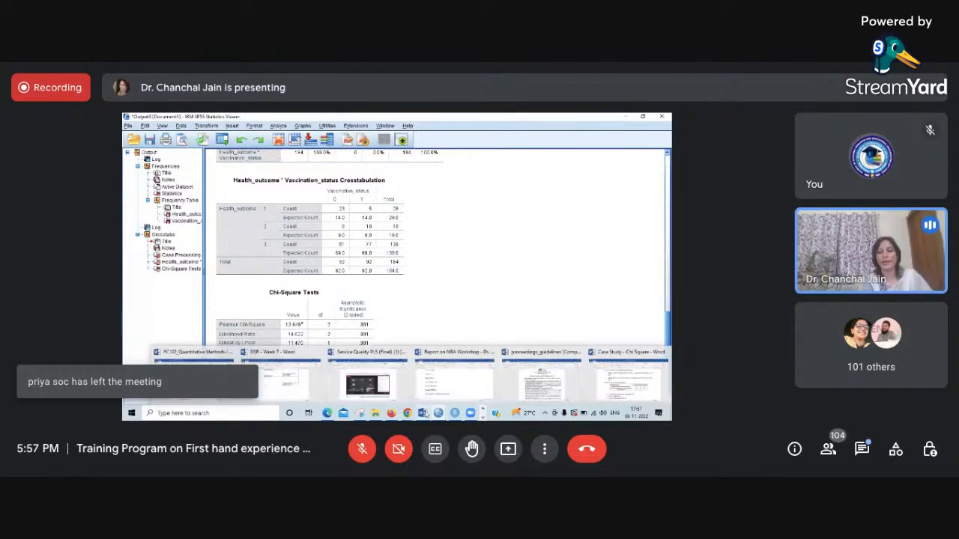
click(627, 381)
scroll(446, 350, down, 3)
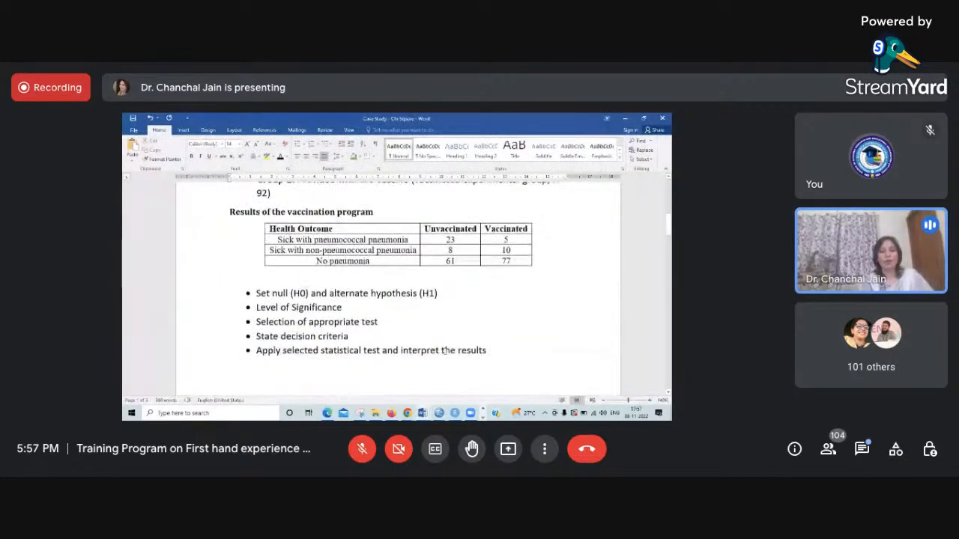
scroll(446, 351, down, 10)
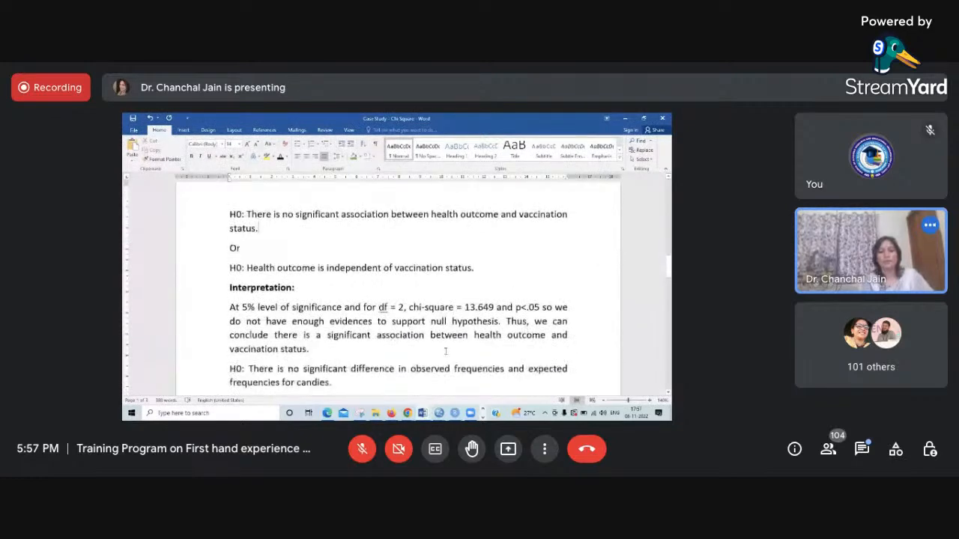
scroll(446, 351, down, 1)
scroll(445, 351, up, 2)
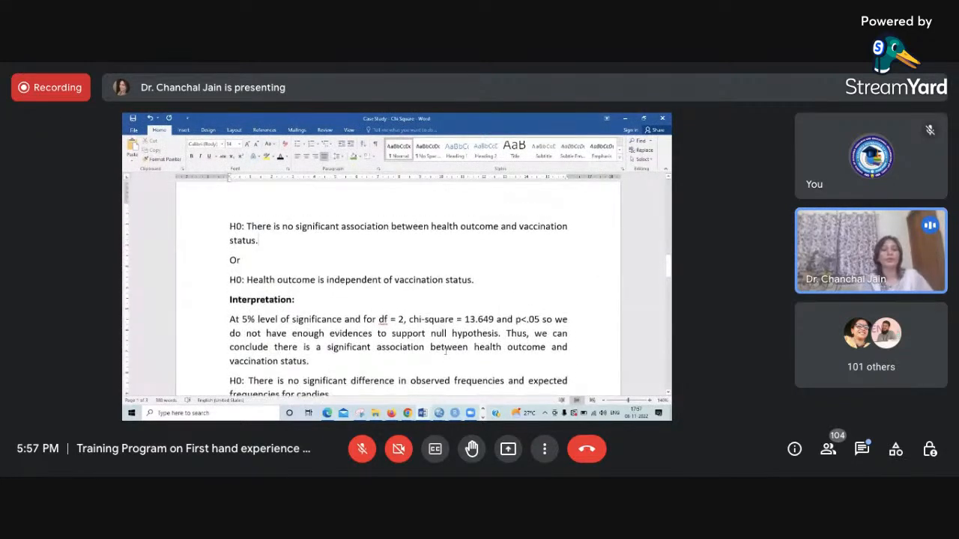
scroll(446, 351, up, 1)
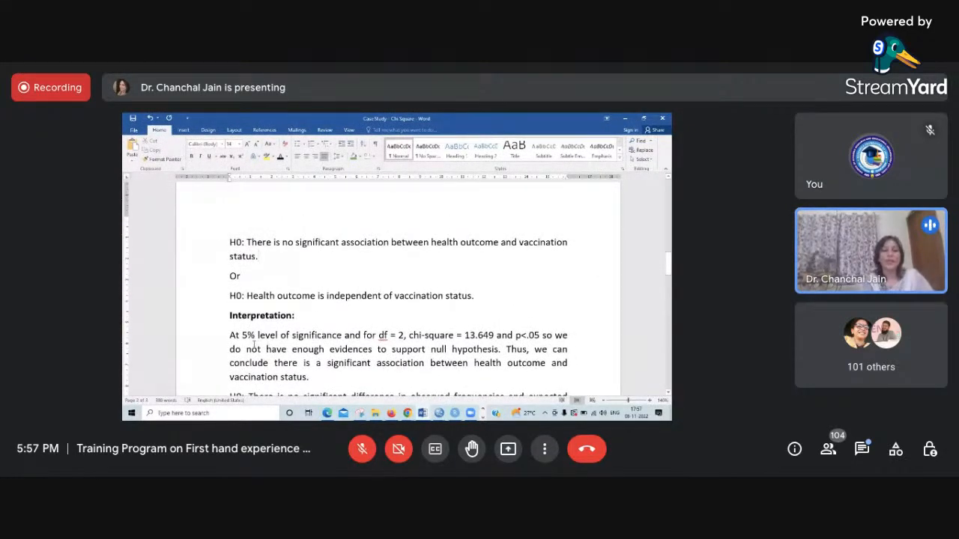
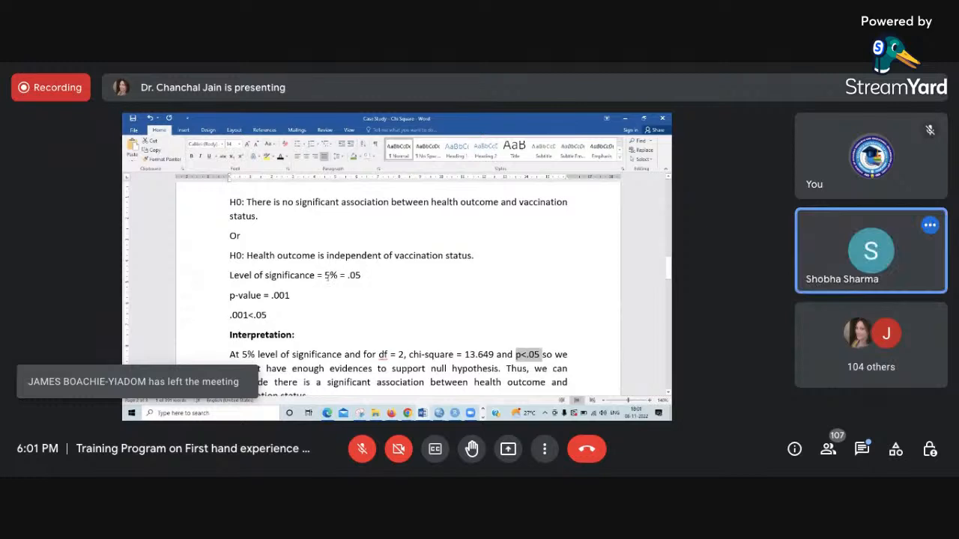
- Change the level of significance line in the case study document to 1% = .01
click(327, 277)
key(BackSpace)
text(1)
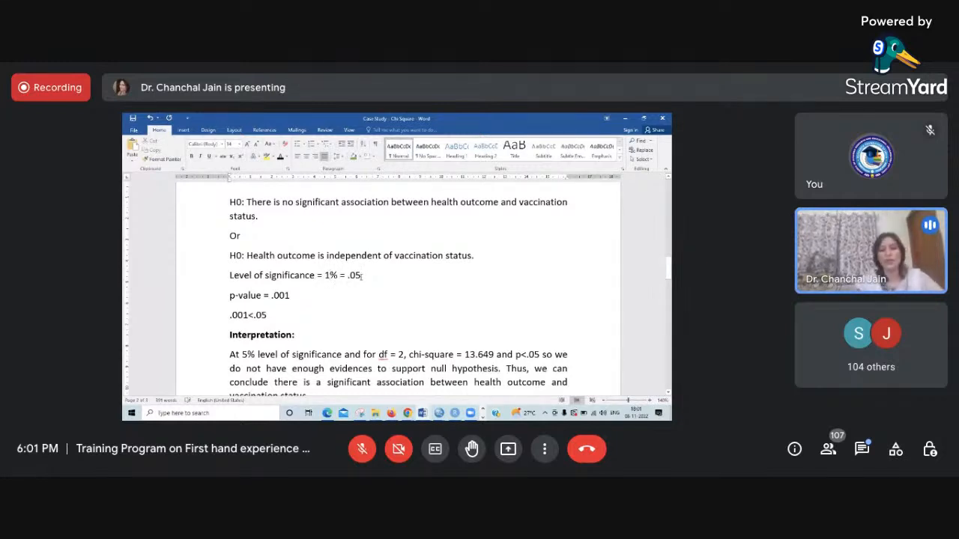
key(BackSpace)
text(1)
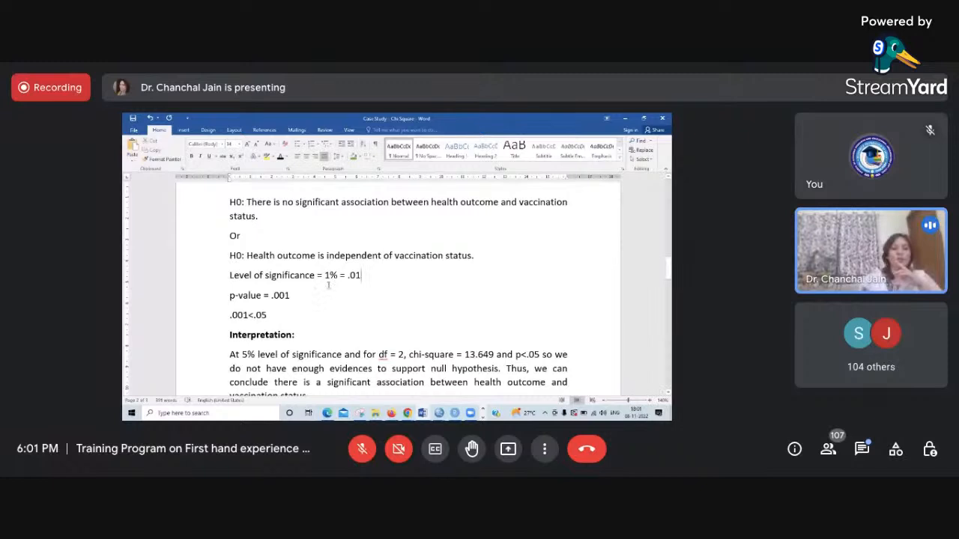
- Try p<.01 in the interpretation sentence, then restore it to p<.05
click(540, 354)
key(BackSpace)
text(1)
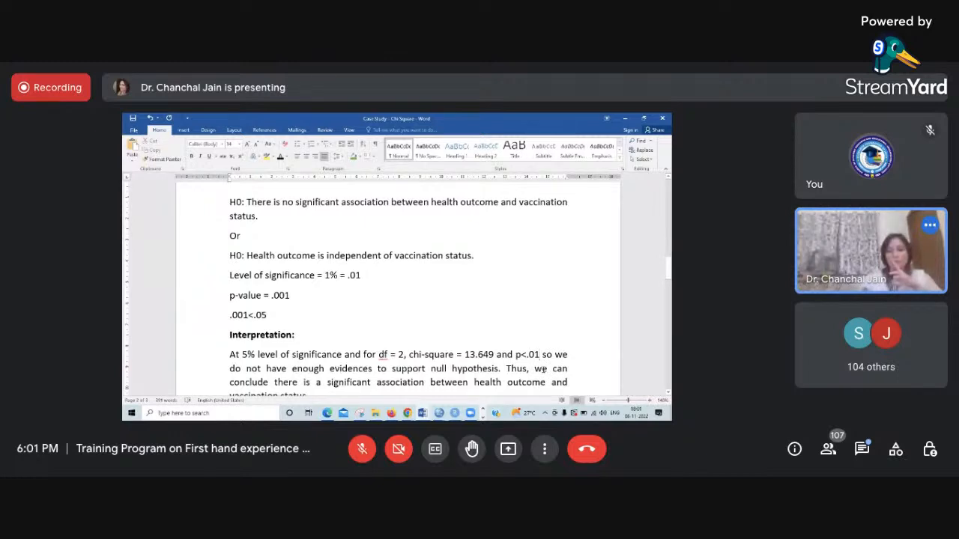
key(BackSpace)
text(5)
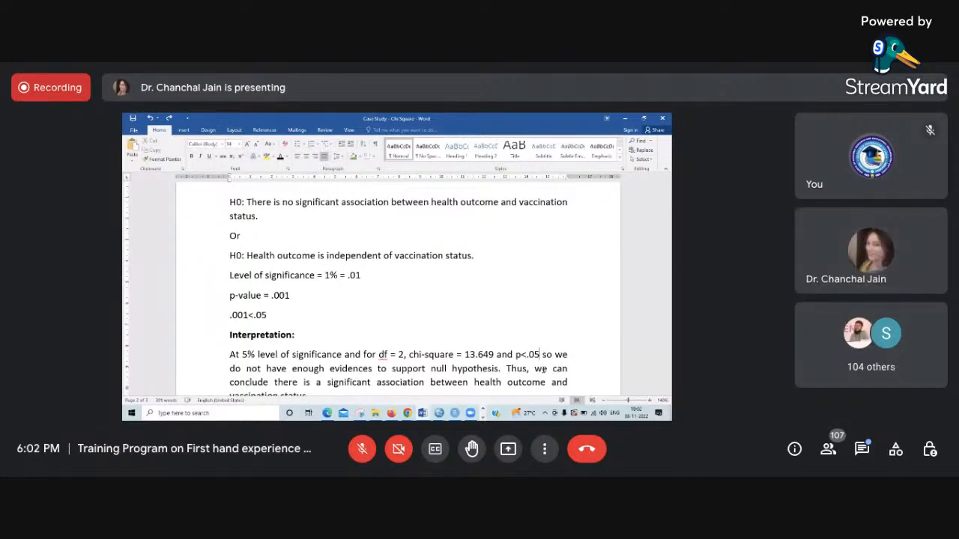
- Add the line "Confidence level = 1 - alpha" below the level of significance
click(395, 282)
key(Return)
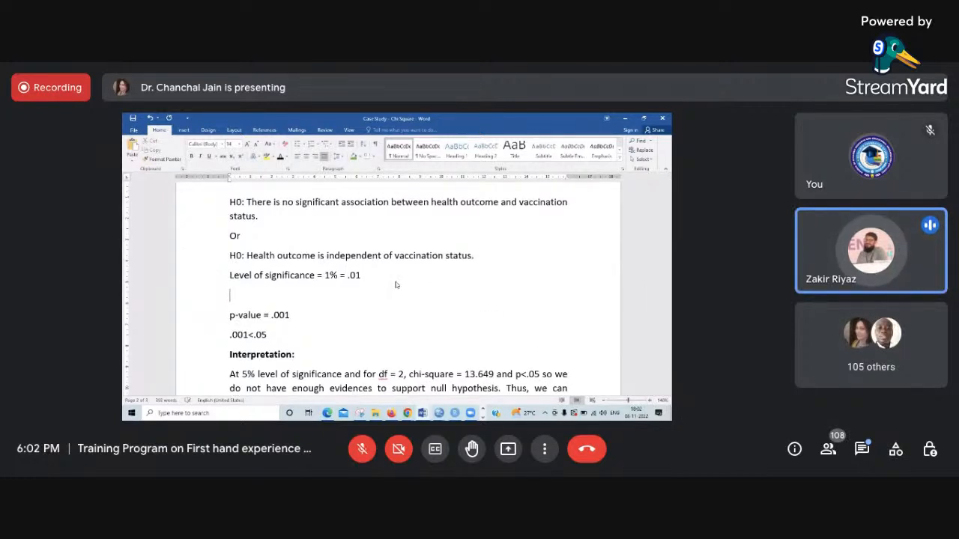
text(confiden)
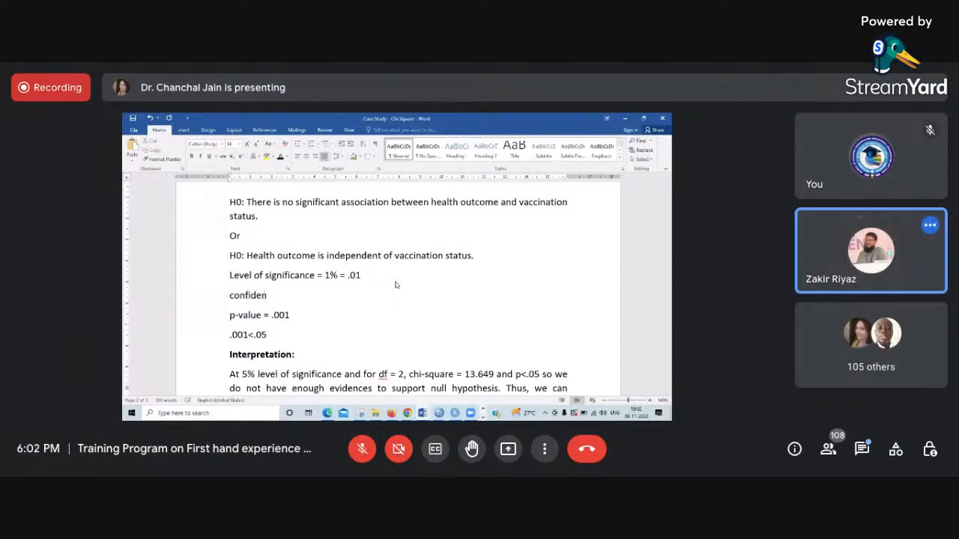
text(ce lev)
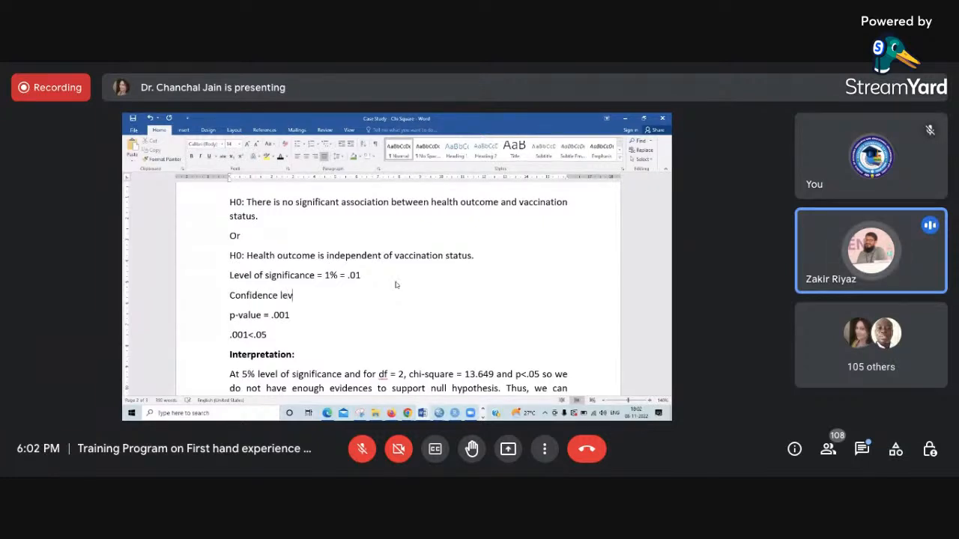
text(el = 1)
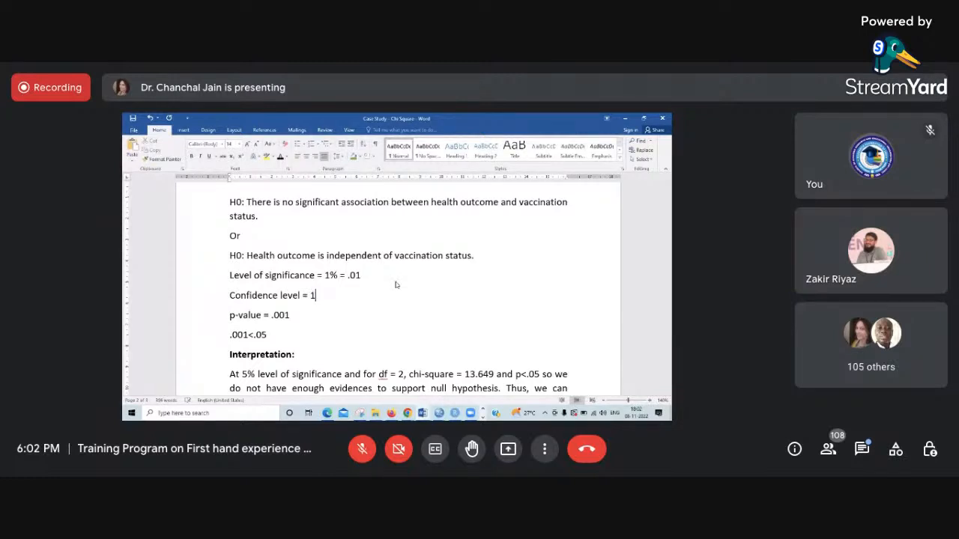
text( - alp)
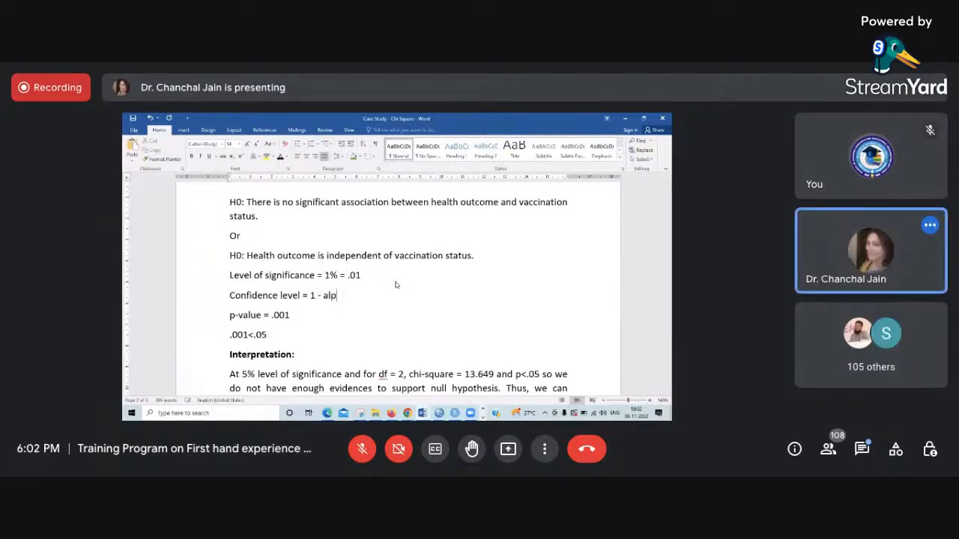
text(ha)
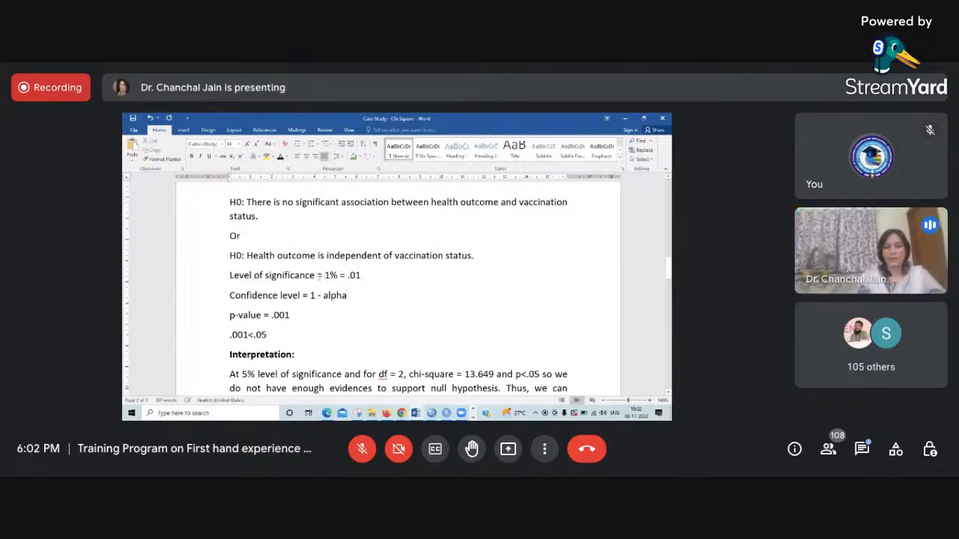
- Insert "(alpha)" after "Level of significance", before the equals sign
click(318, 275)
text(() )
text(alpha)
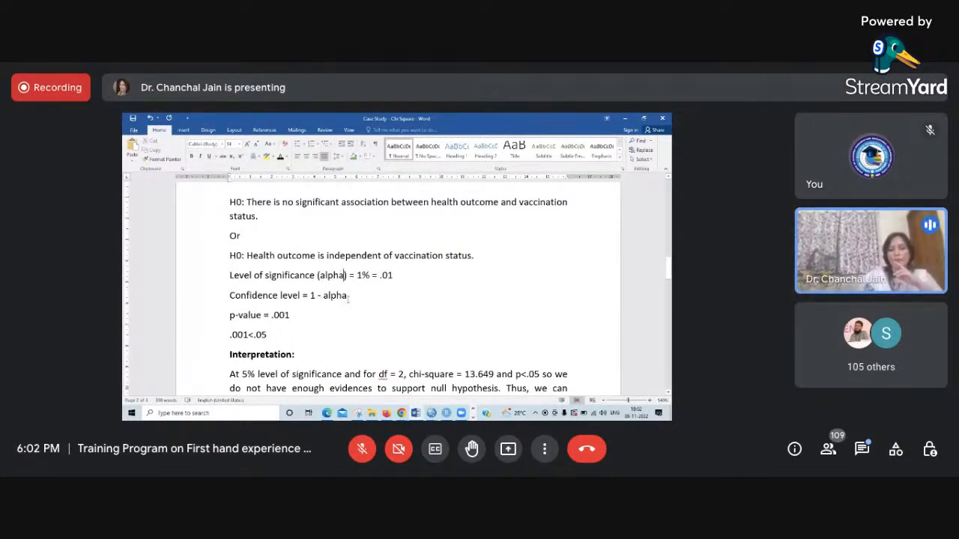
- Set the level of significance to 5% = .05 and complete the confidence level line with "= 95%"
click(363, 275)
key(BackSpace)
text(5)
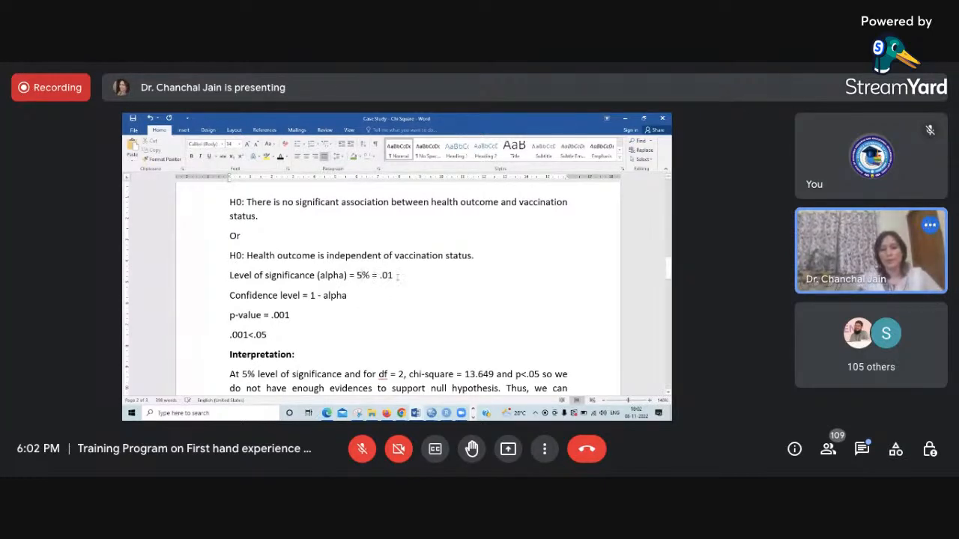
key(BackSpace)
text(5)
text( = )
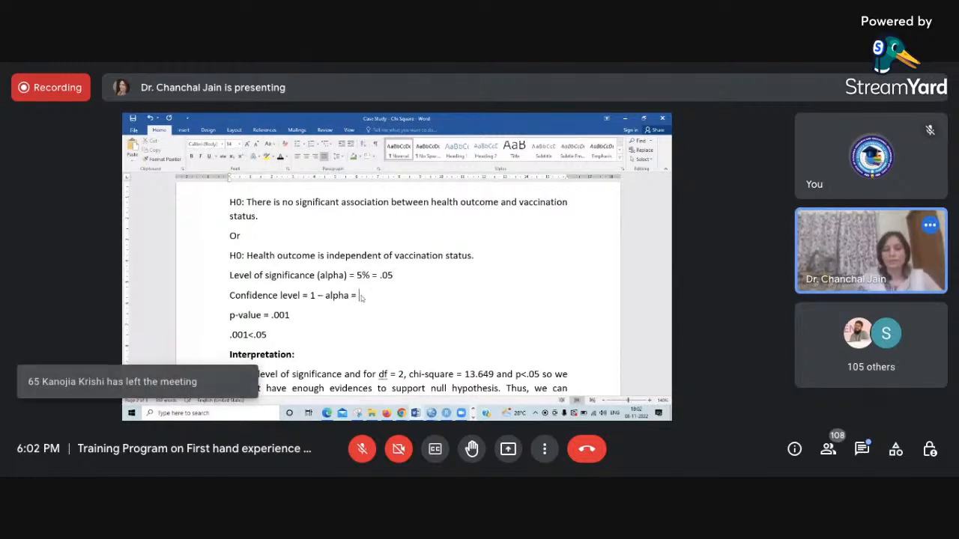
text(95%)
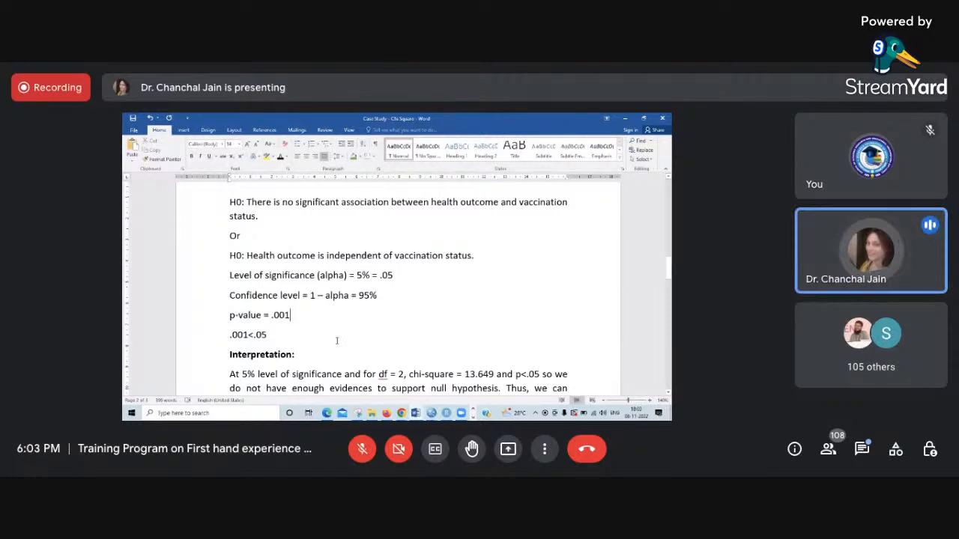
- Review the interpretation paragraph and switch to the Candy Colours dataset in SPSS
scroll(336, 341, down, 2)
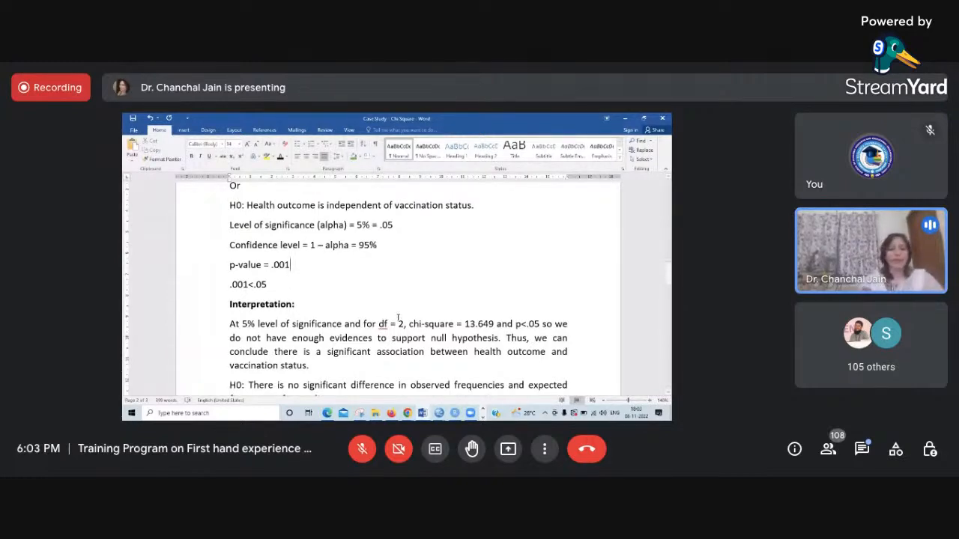
mouse_move(437, 415)
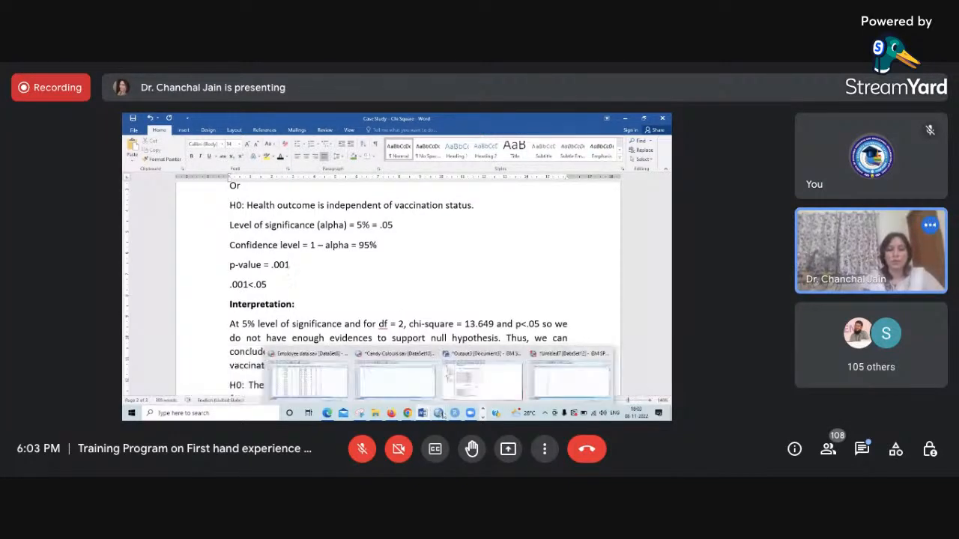
click(411, 388)
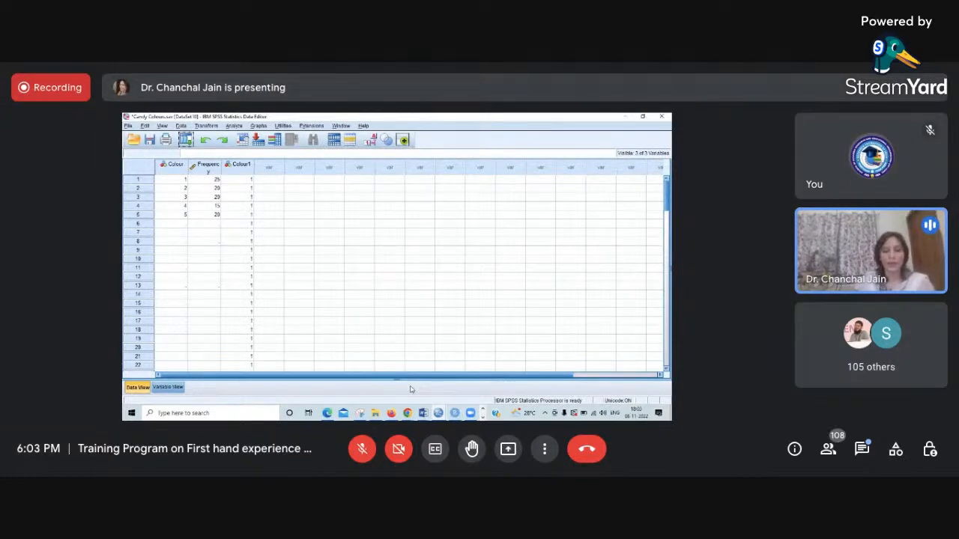
- Switch to the meeting window in Chrome and open WhatsApp Web in a new browser tab
click(406, 413)
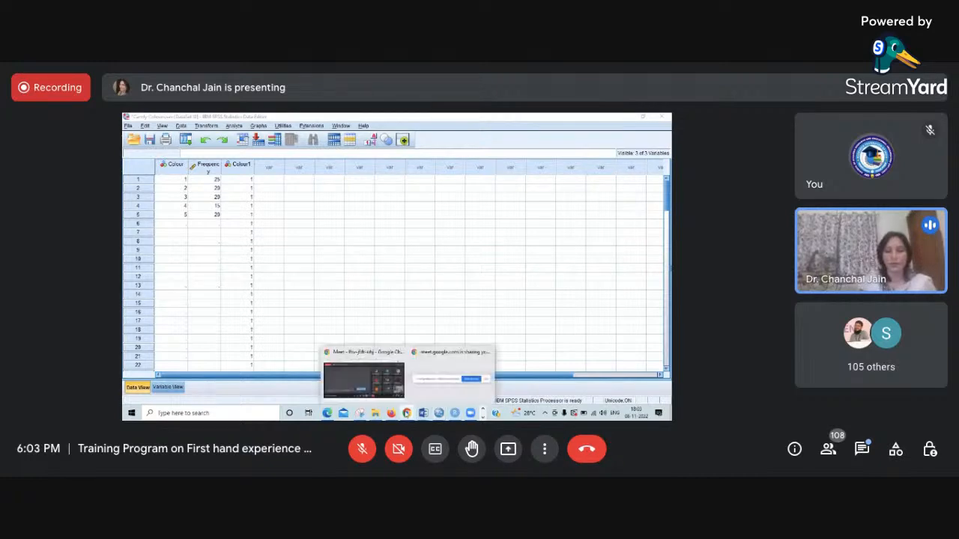
click(363, 380)
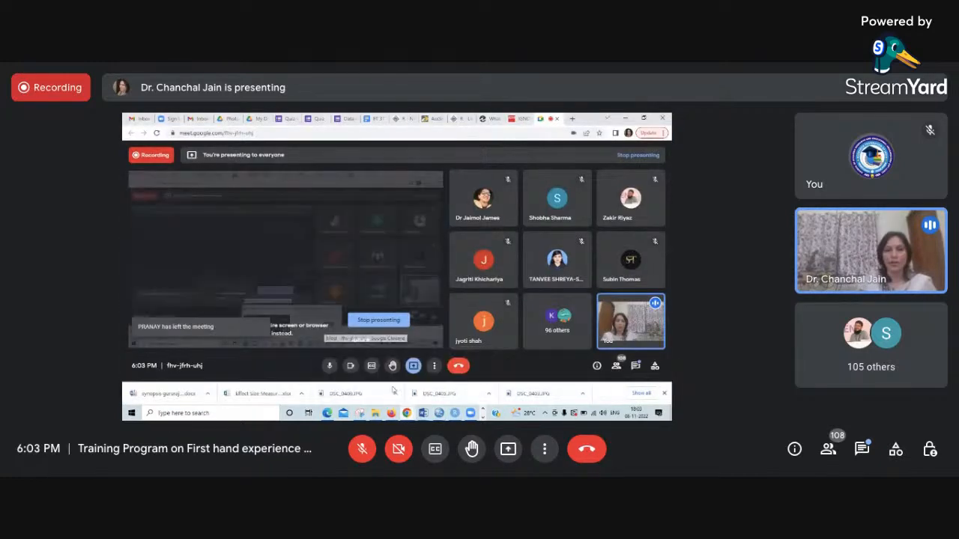
click(573, 120)
text(w)
key(Return)
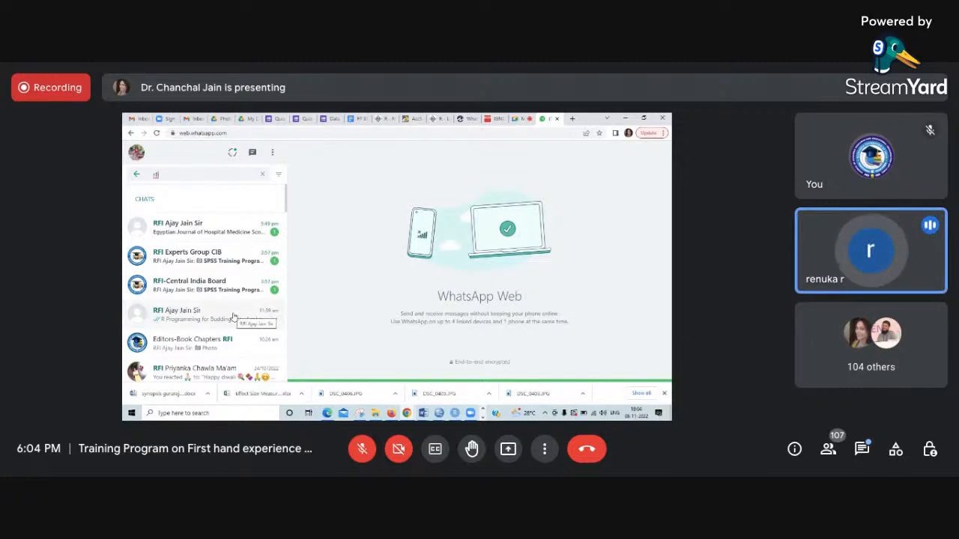
- Find and open the RFI Experts Group CIB chat in the rfi search results
scroll(217, 284, down, 1)
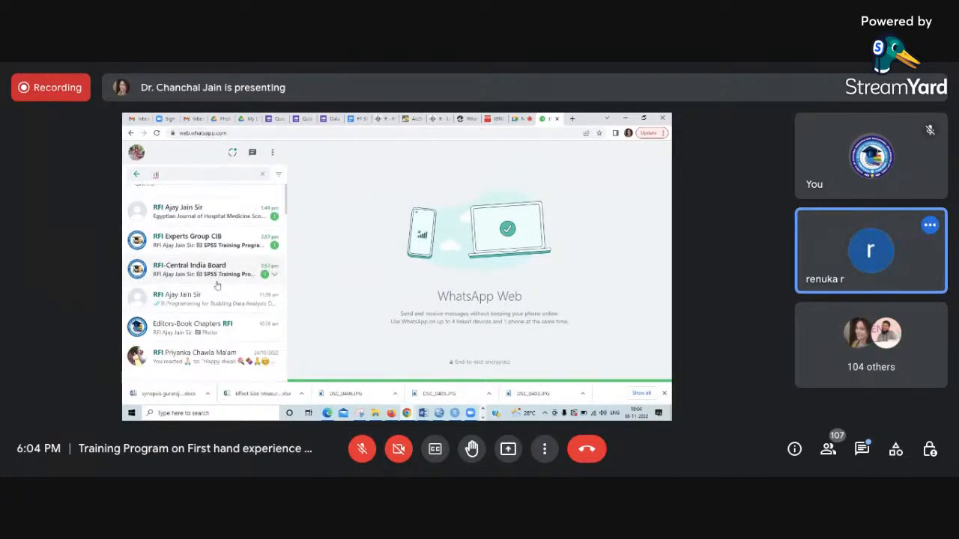
click(211, 315)
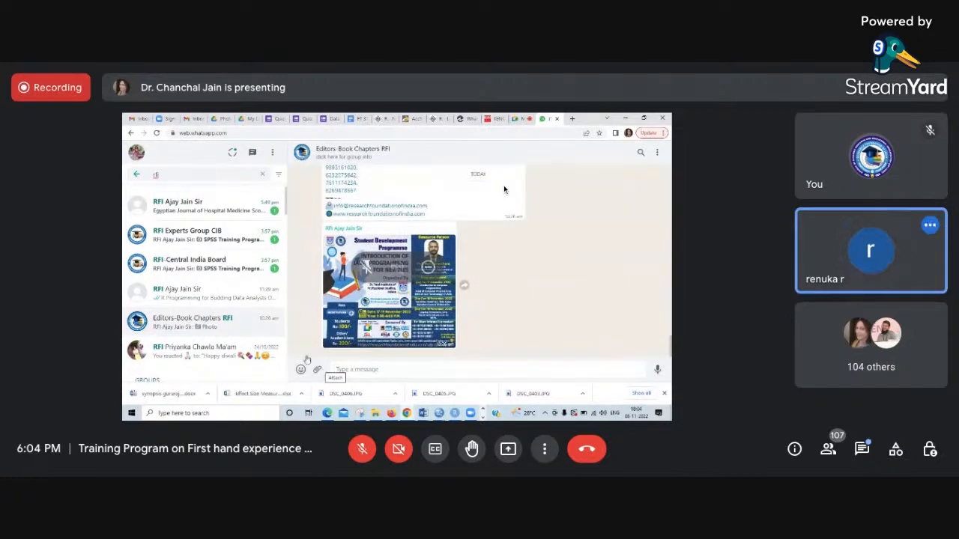
click(230, 236)
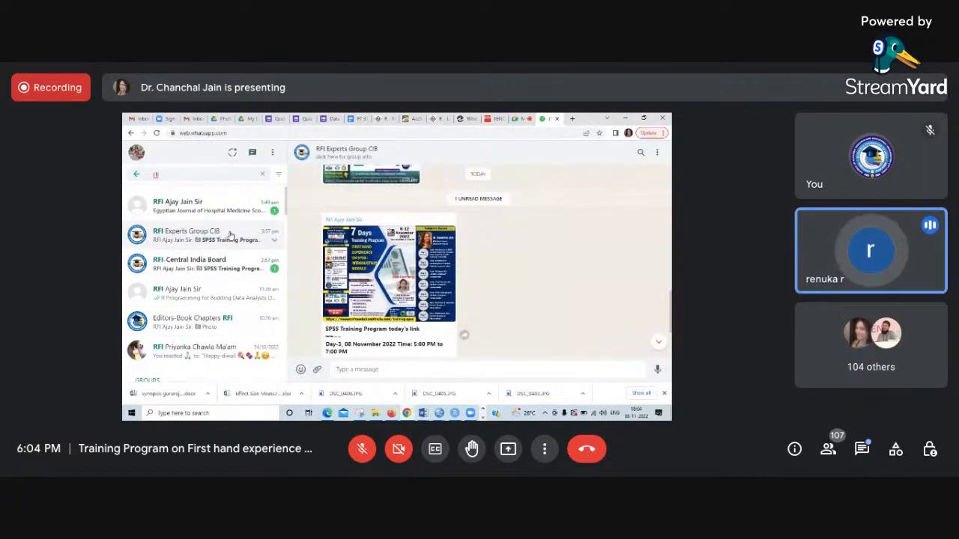
- Attach the SPSS data file Candy Colours.sav from the Chi Square folder as a document and send it to the group
click(318, 371)
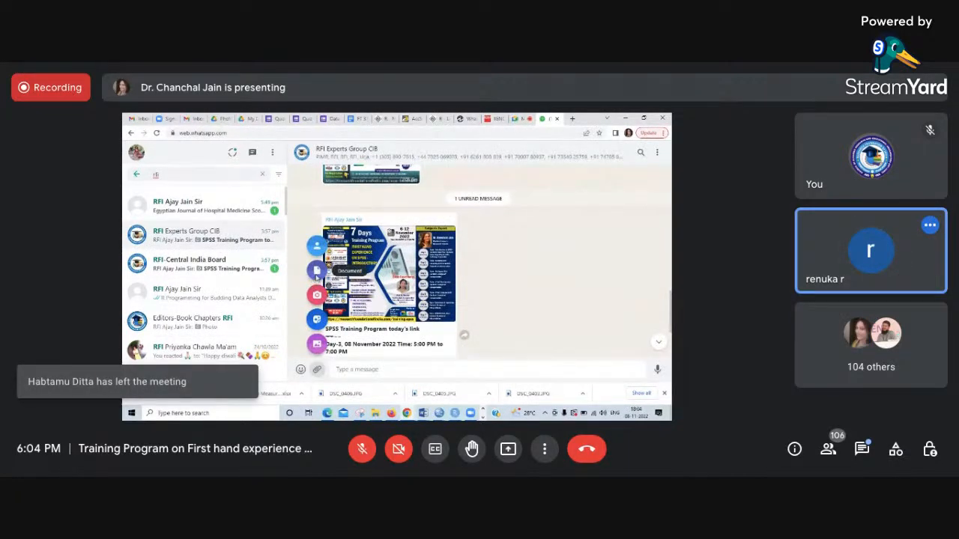
click(315, 276)
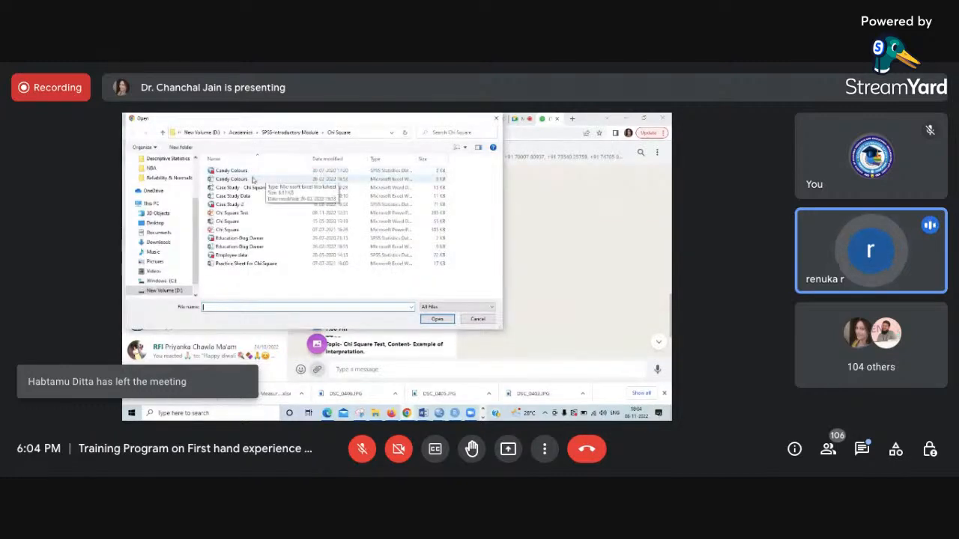
click(252, 180)
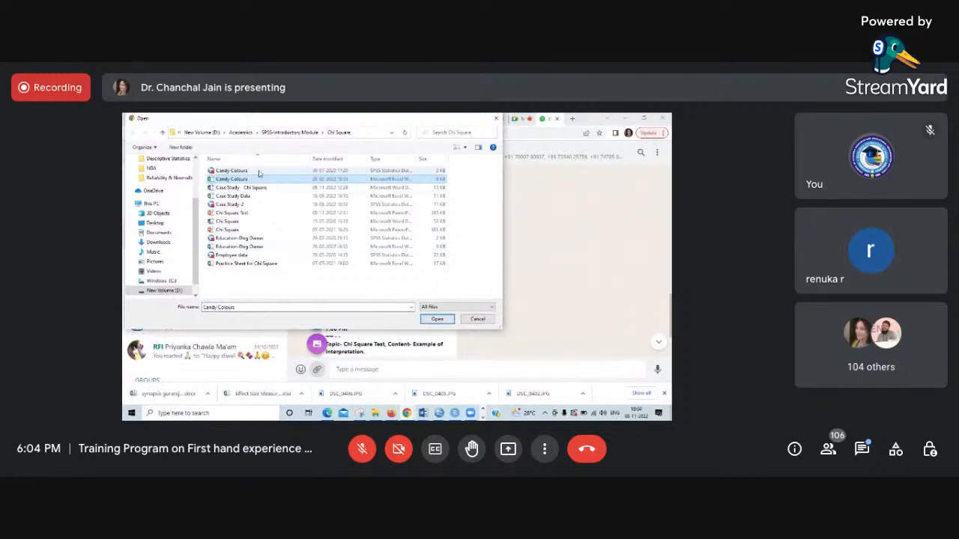
click(260, 171)
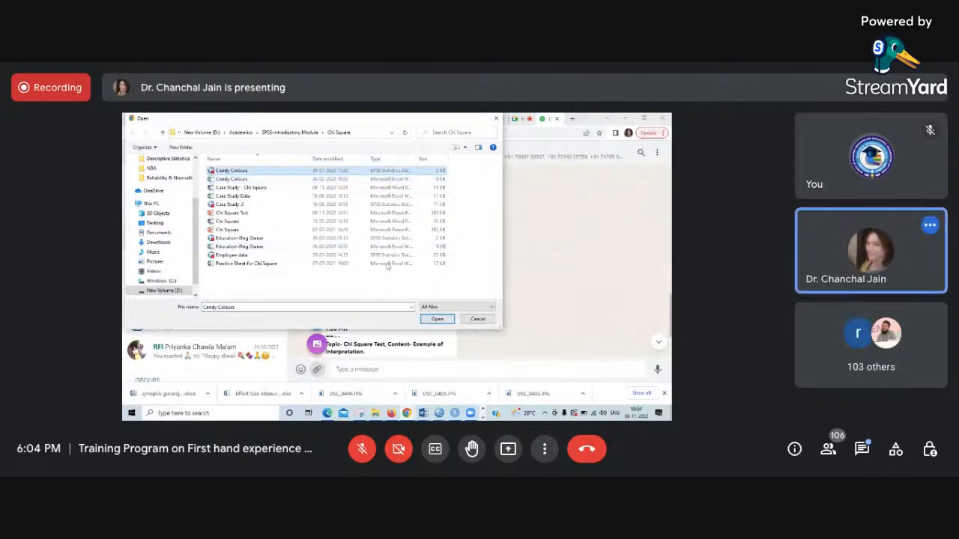
click(431, 321)
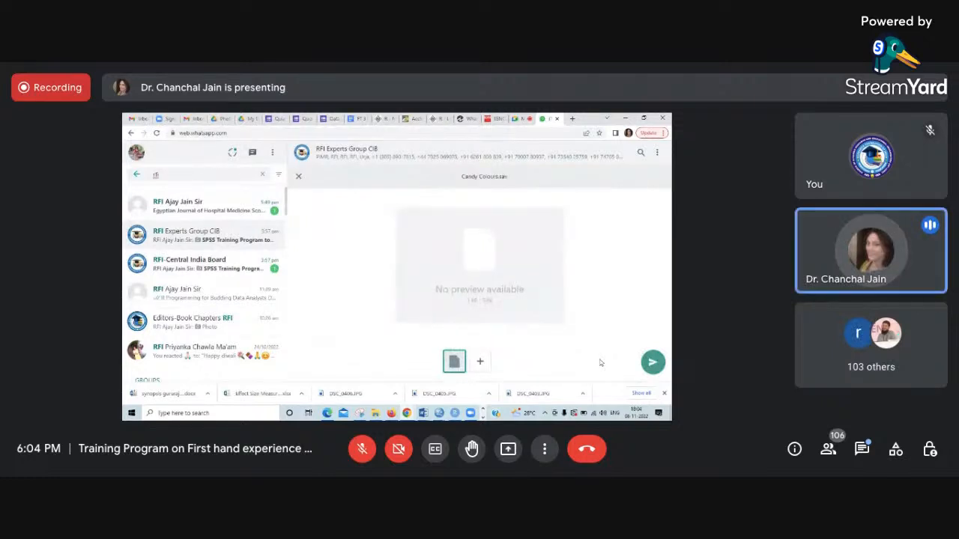
key(Return)
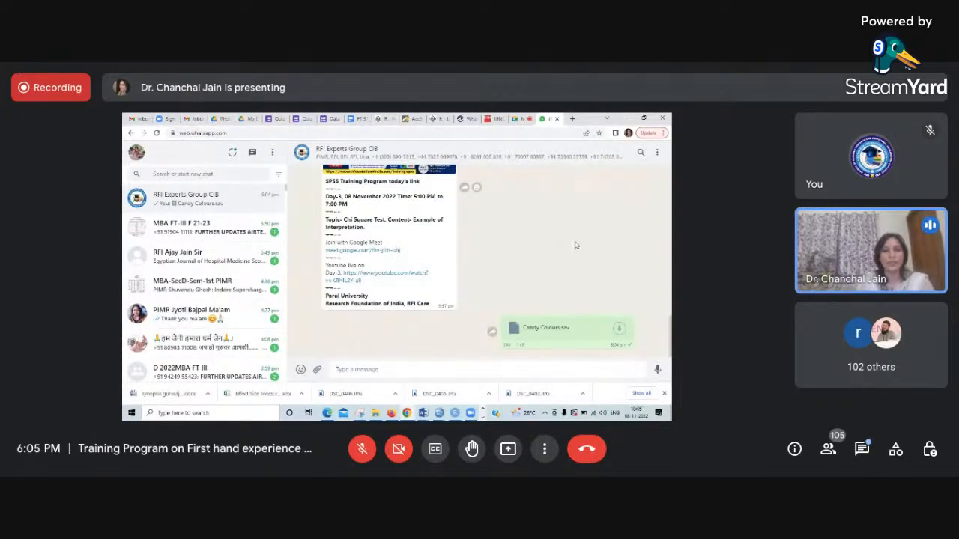
- Close WhatsApp Web and switch back to the Candy Colours dataset in SPSS
click(557, 120)
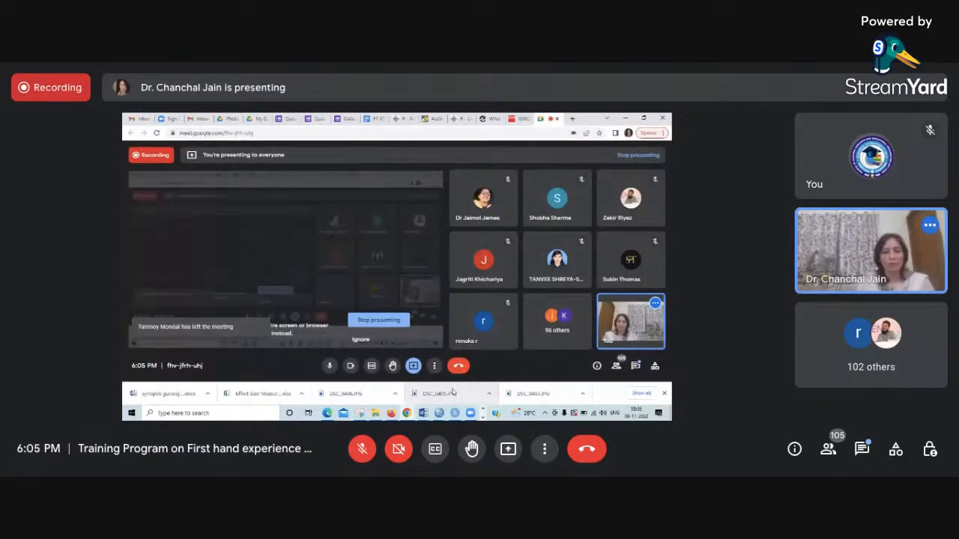
mouse_move(424, 414)
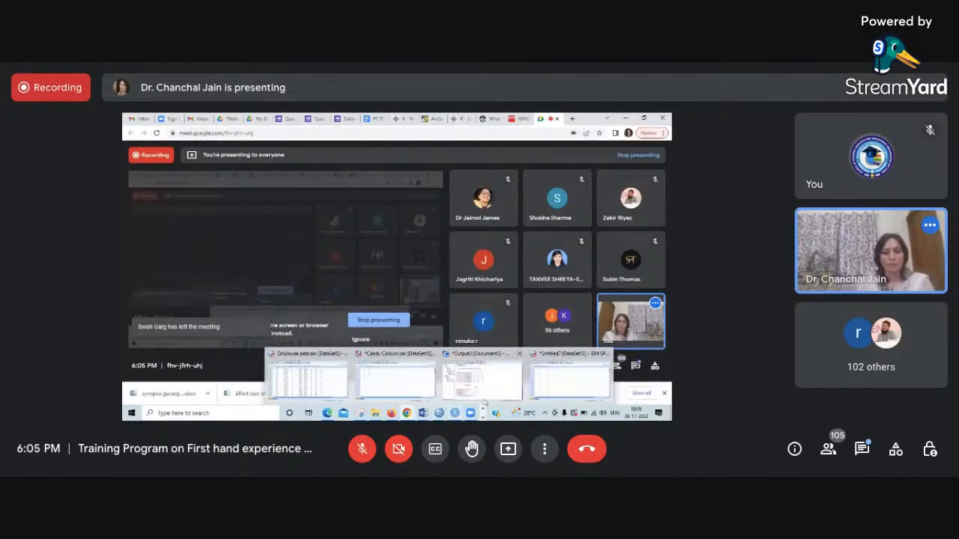
click(385, 383)
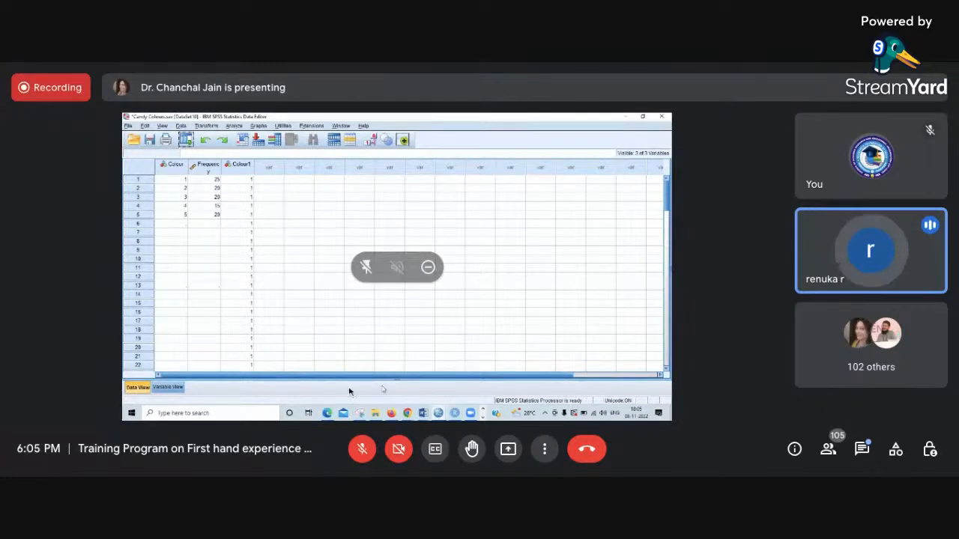
- Unmute the meeting microphone and switch to WhatsApp Web in Chrome
click(364, 448)
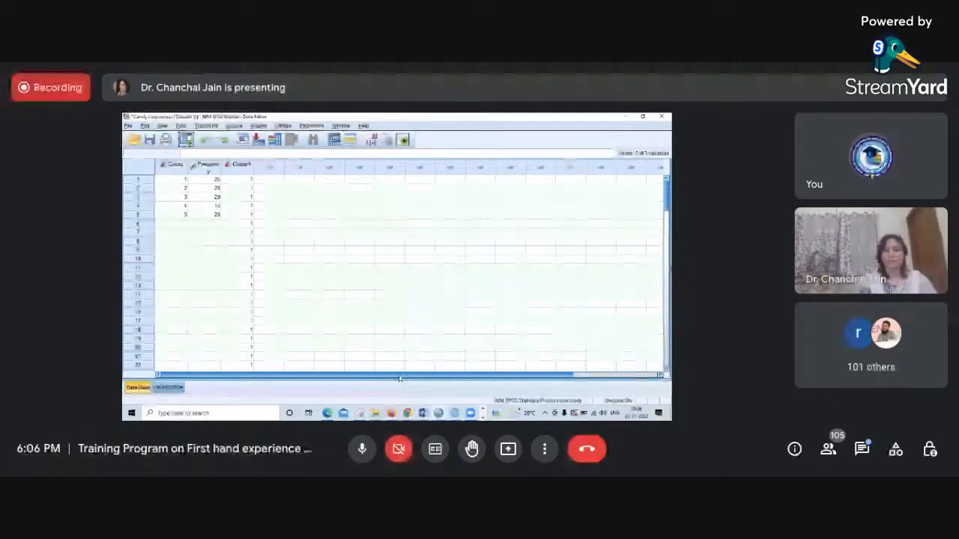
click(407, 412)
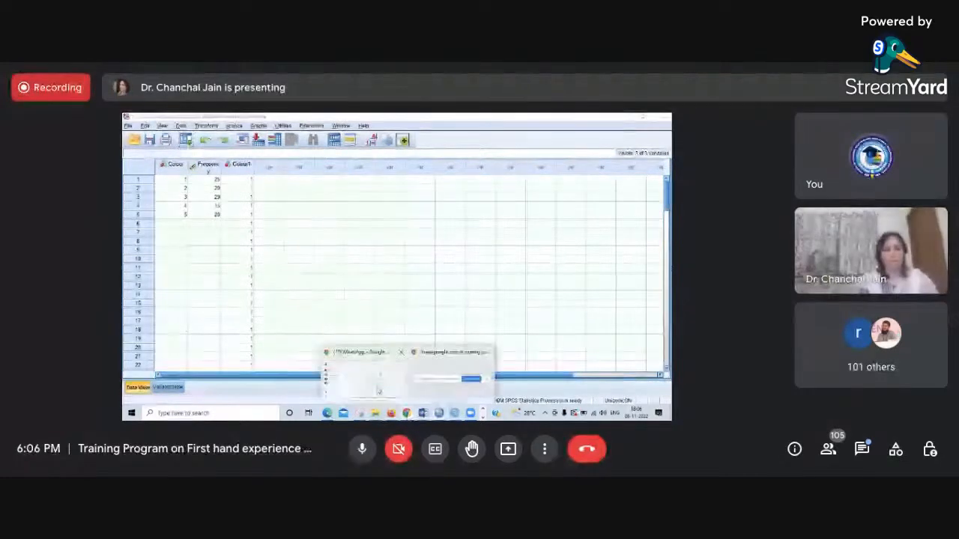
click(378, 390)
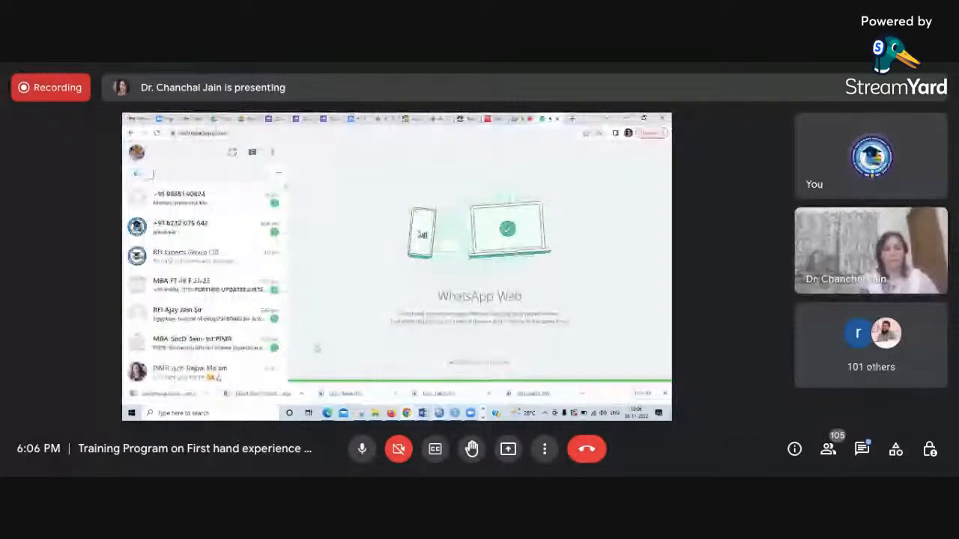
- Open the unread chat asking for the file and send Candy Colours.sav from the Chi Square folder as a document
click(226, 205)
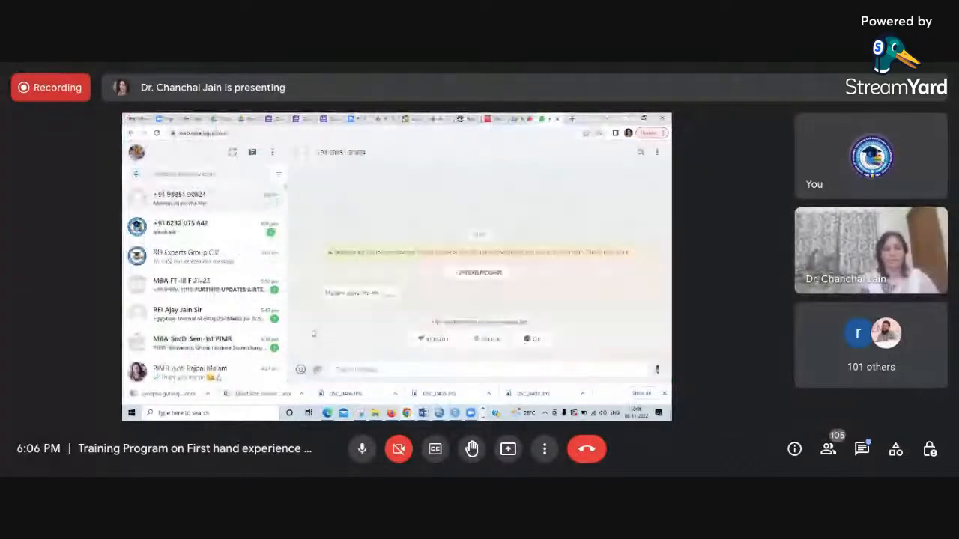
click(317, 369)
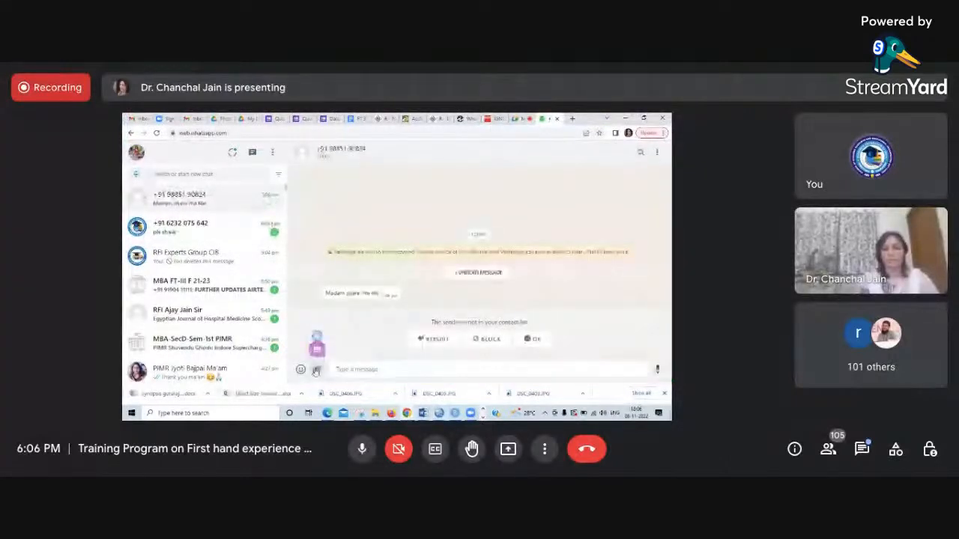
click(316, 271)
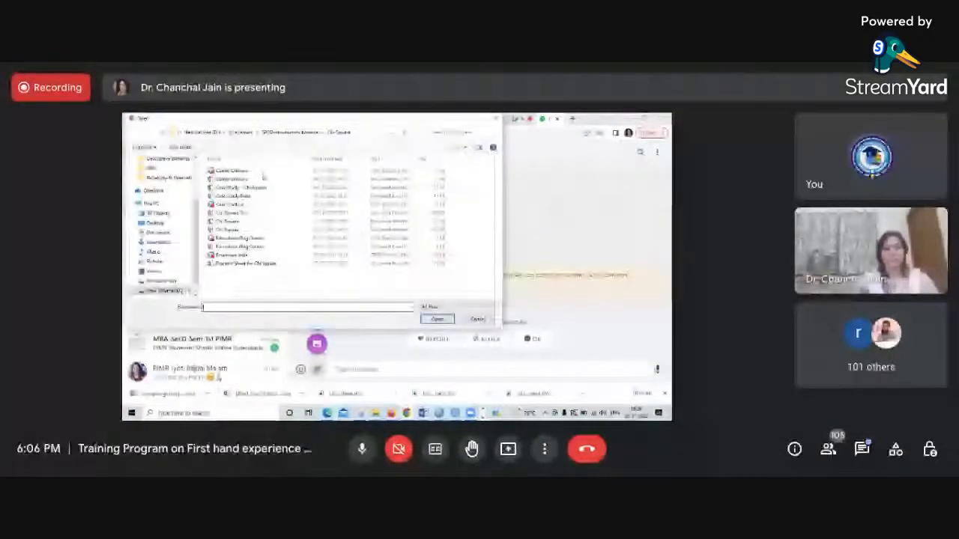
click(258, 172)
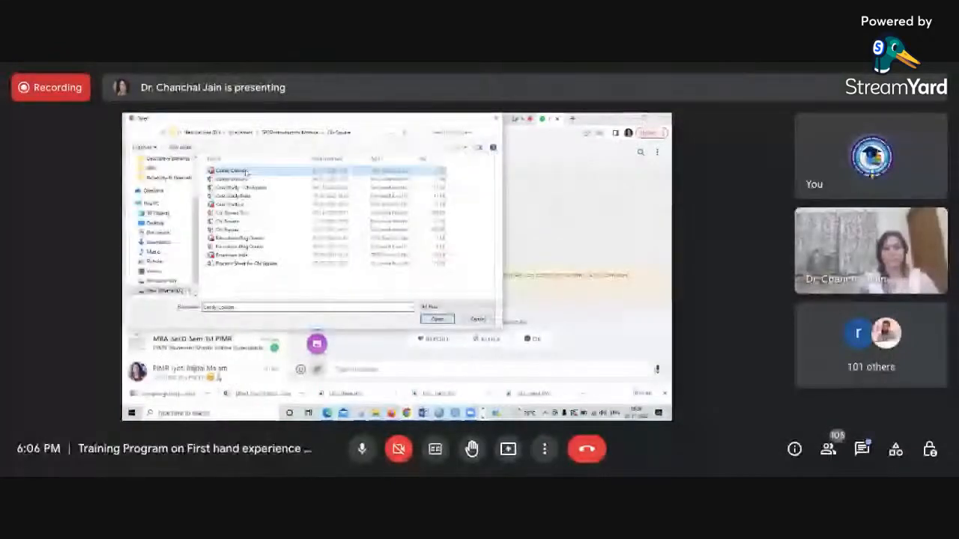
click(427, 321)
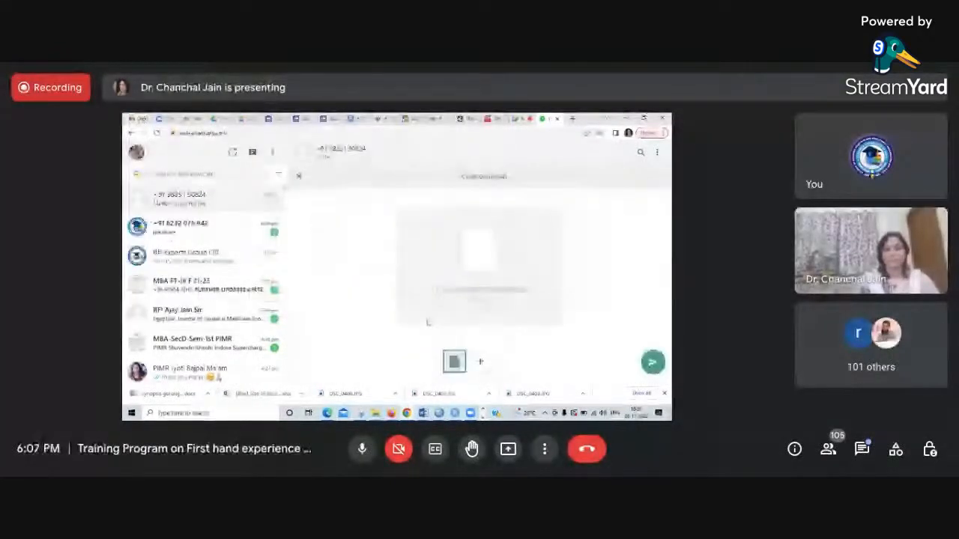
key(Return)
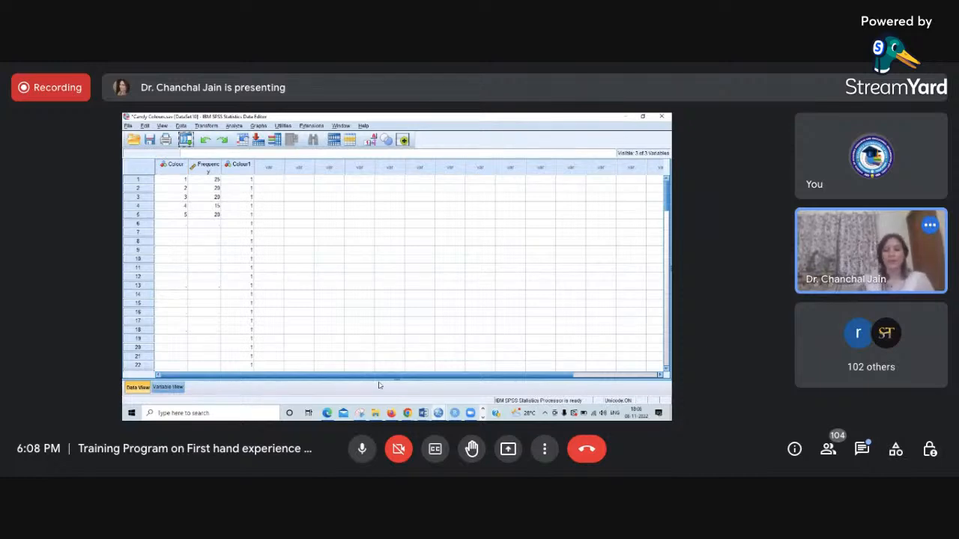
- Show the Google Meet window and paste its screenshot under a new "Day" line in the Service Quality PLS (Final) Word document
mouse_move(411, 414)
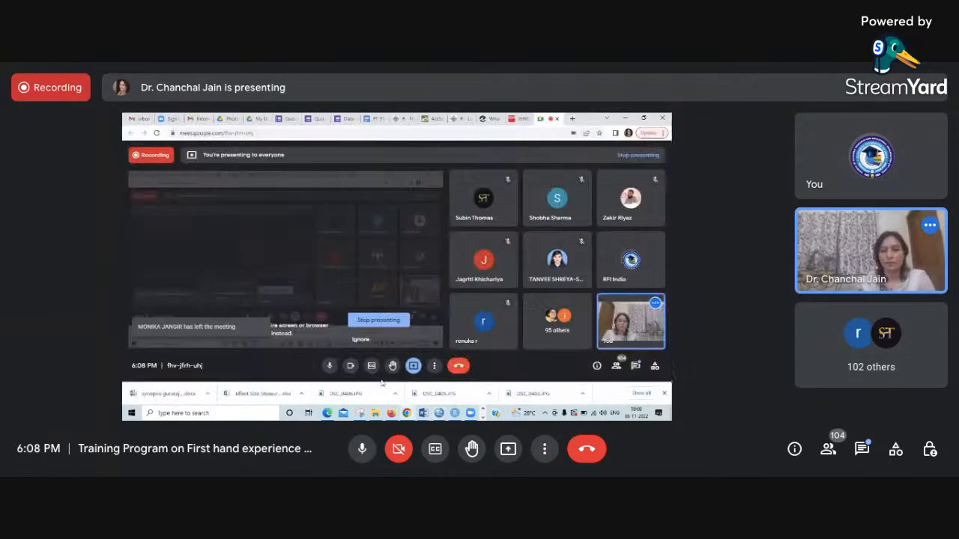
click(411, 414)
mouse_move(412, 416)
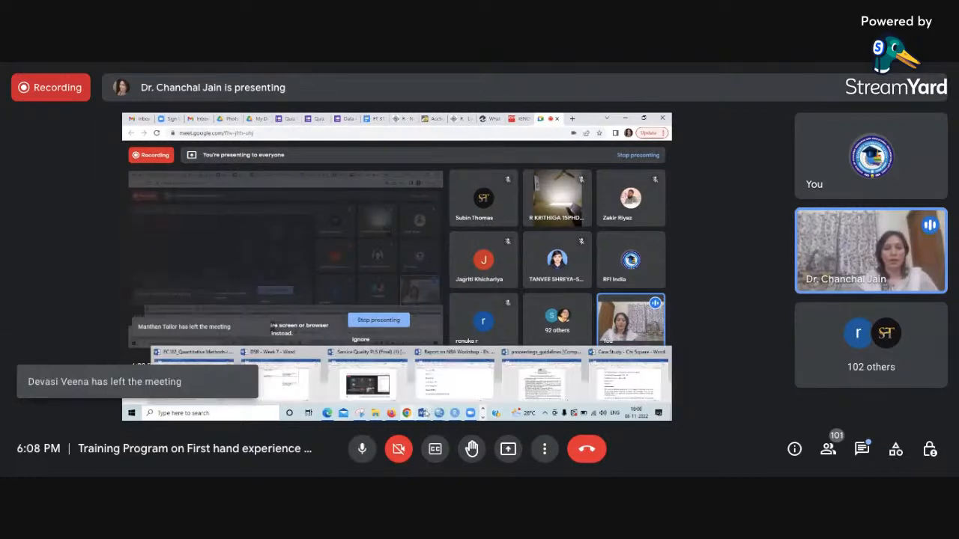
click(404, 387)
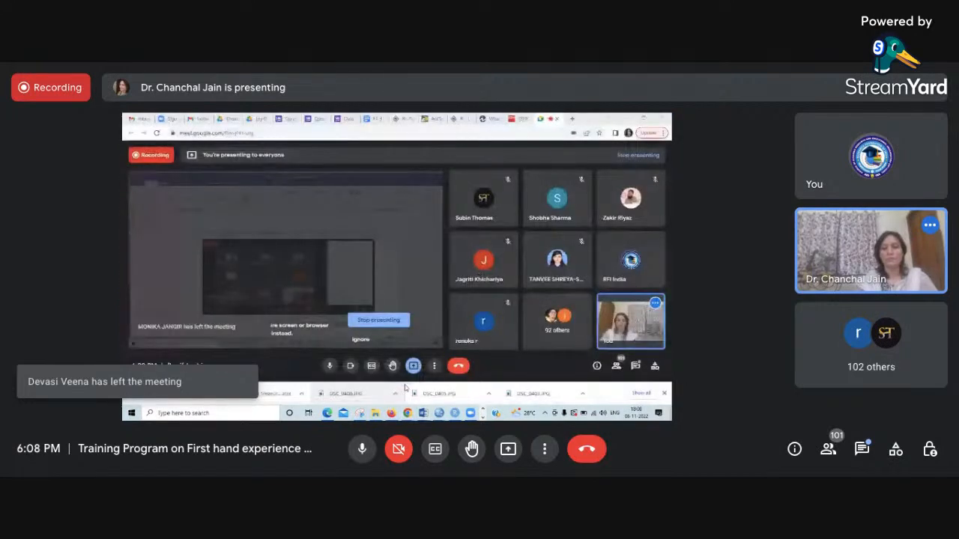
key(Return)
key(Return)
key(Return)
text(Day)
key(Return)
key(ctrl+v)
key(Return)
- Return to the Candy Colours dataset in SPSS and review the Colour variable's value labels before going back to the data
click(625, 119)
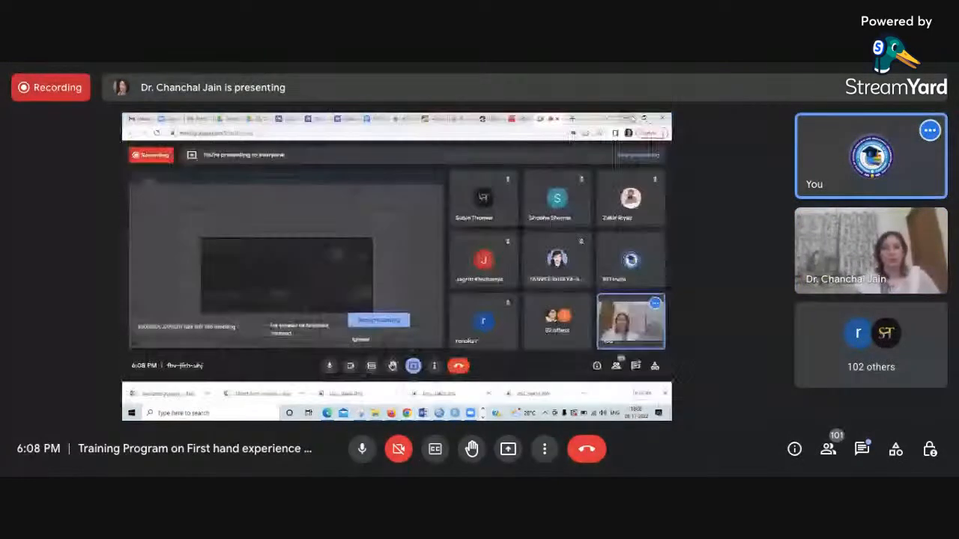
mouse_move(438, 413)
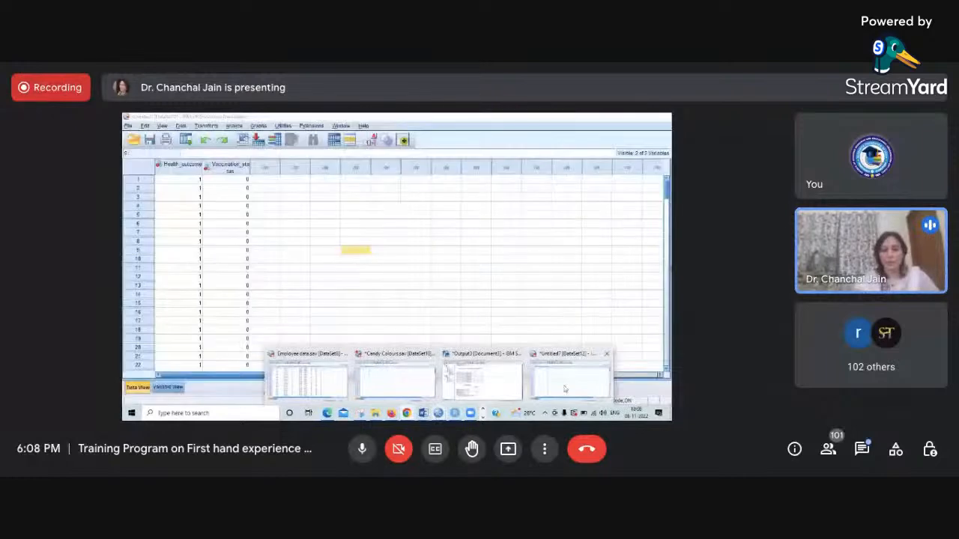
click(416, 384)
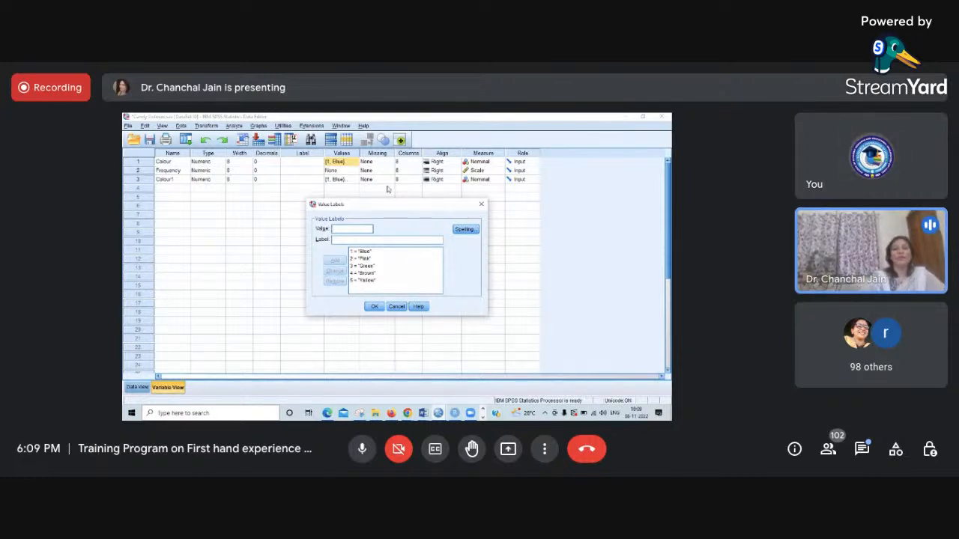
click(396, 306)
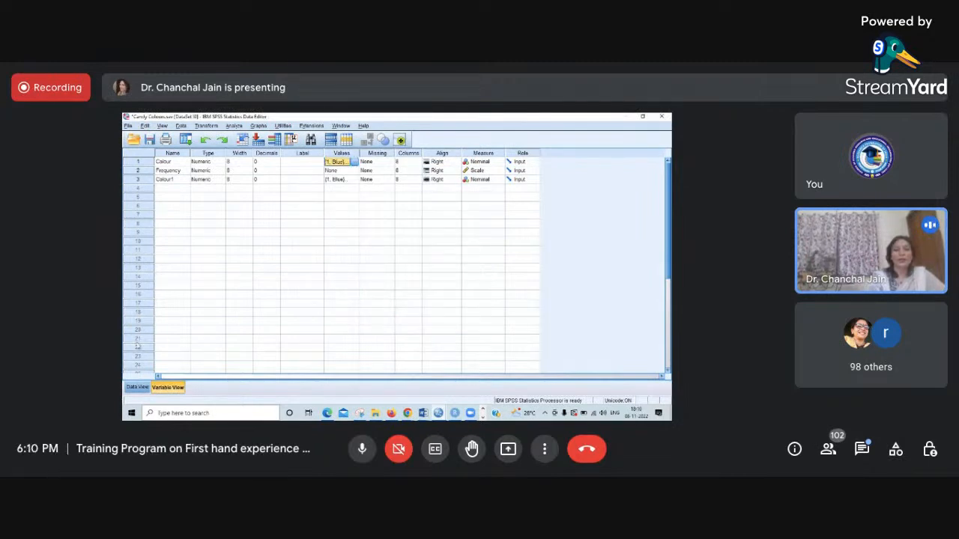
click(137, 388)
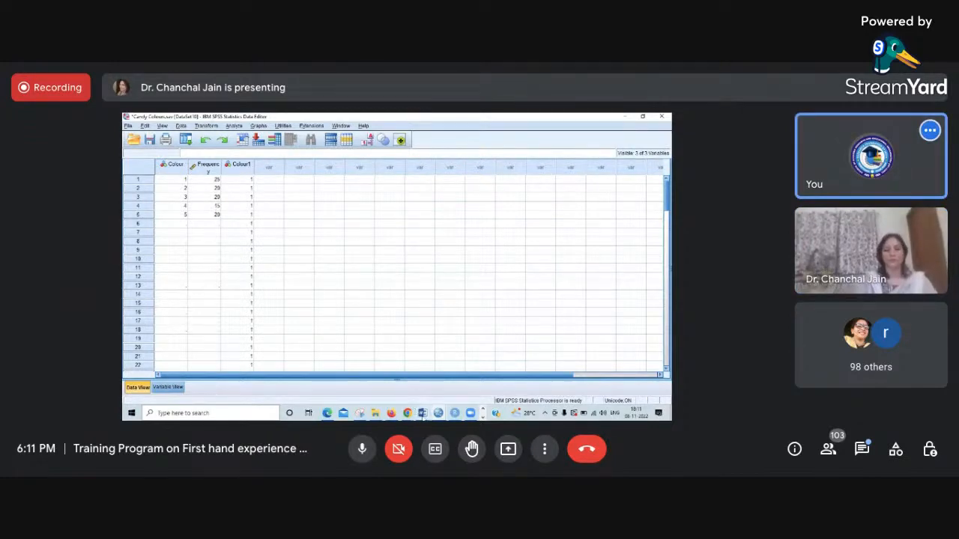
- Switch to the Case Study - Chi Square document in Word and insert blank lines after the interpretation paragraph ending in "vaccination status."
mouse_move(422, 414)
click(618, 383)
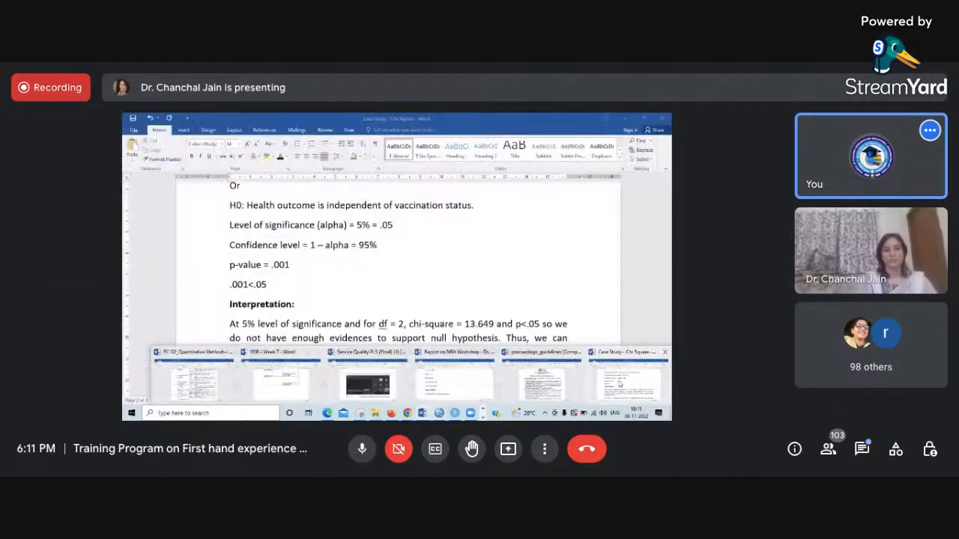
click(336, 366)
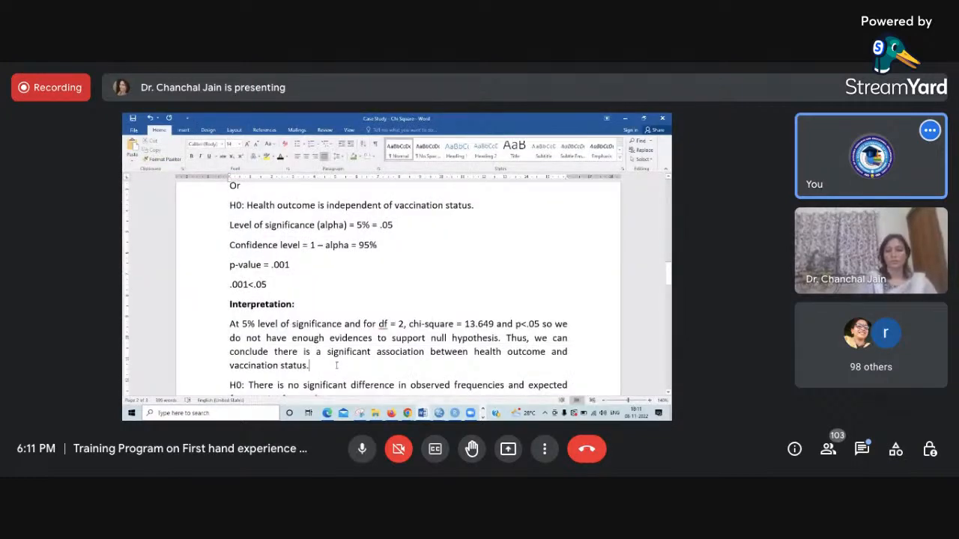
key(Return)
key(Return)
key(Return)
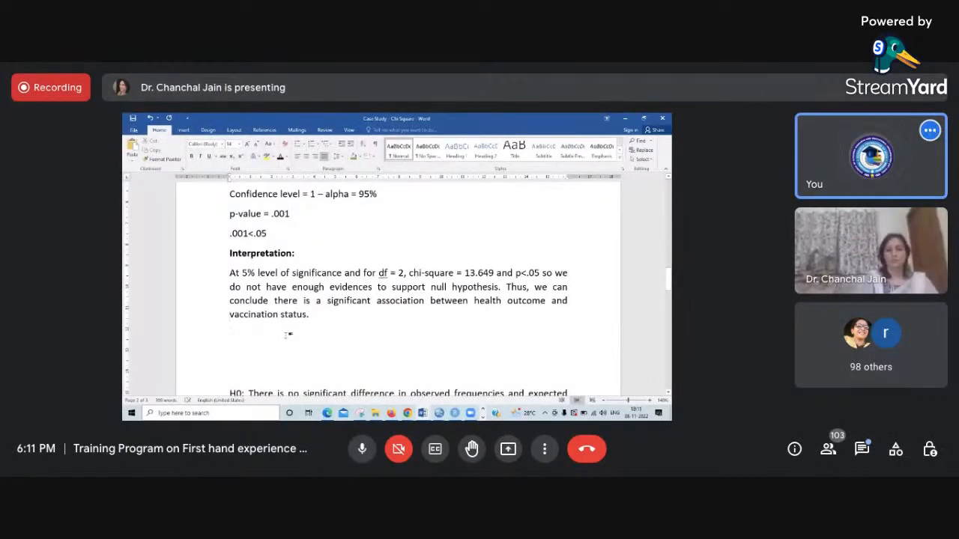
scroll(286, 336, up, 1)
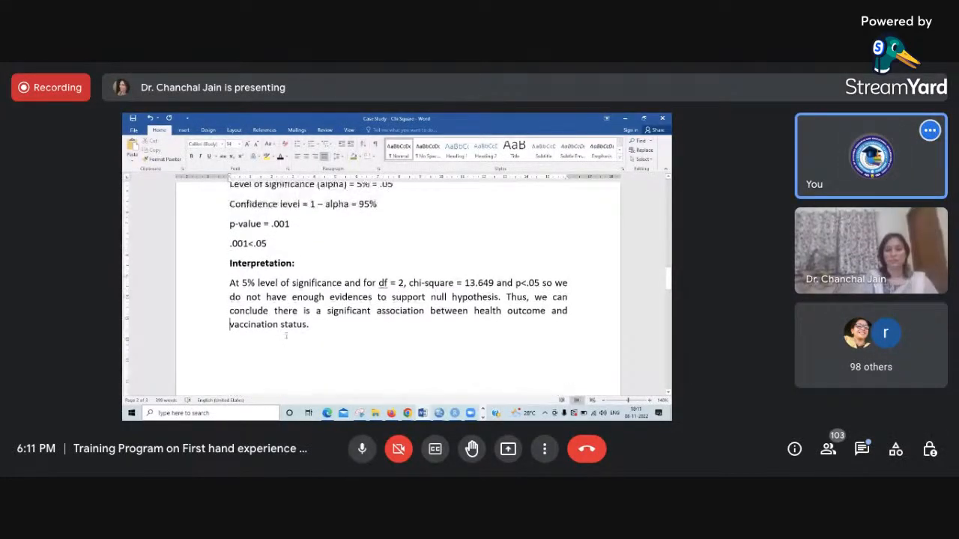
- Write "H0: There is no significant difference" below the interpretation paragraph, admitting the waiting participant to the call meanwhile
text(H0: There is no s)
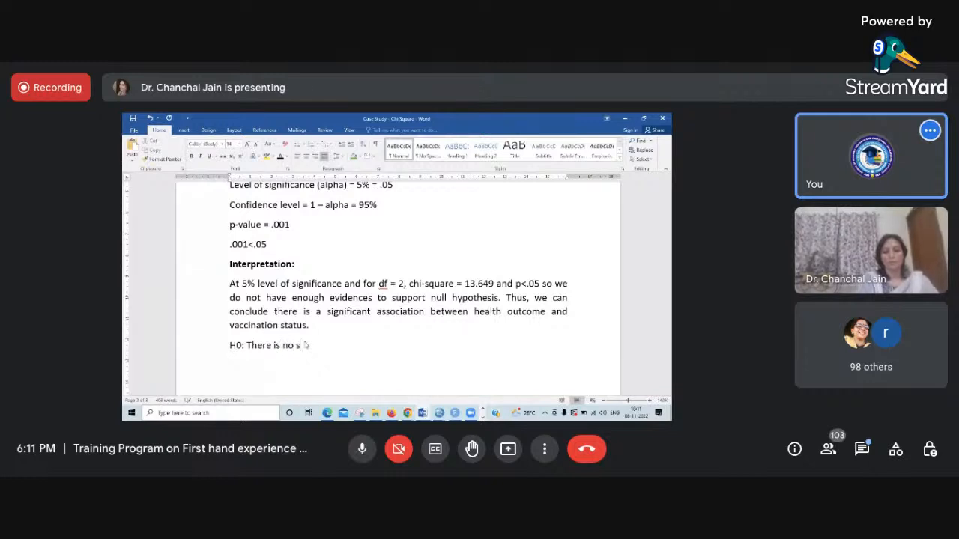
text(ignificant)
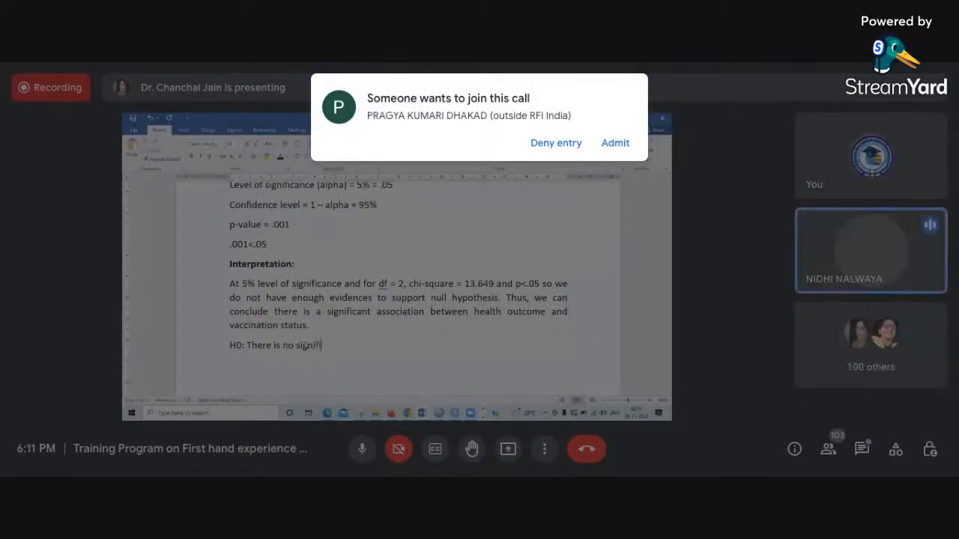
click(615, 143)
text(difference)
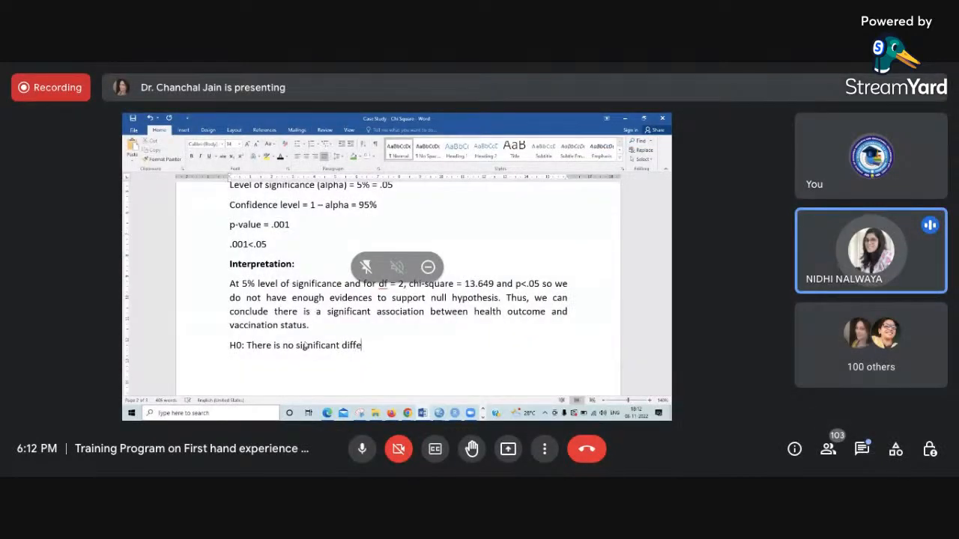